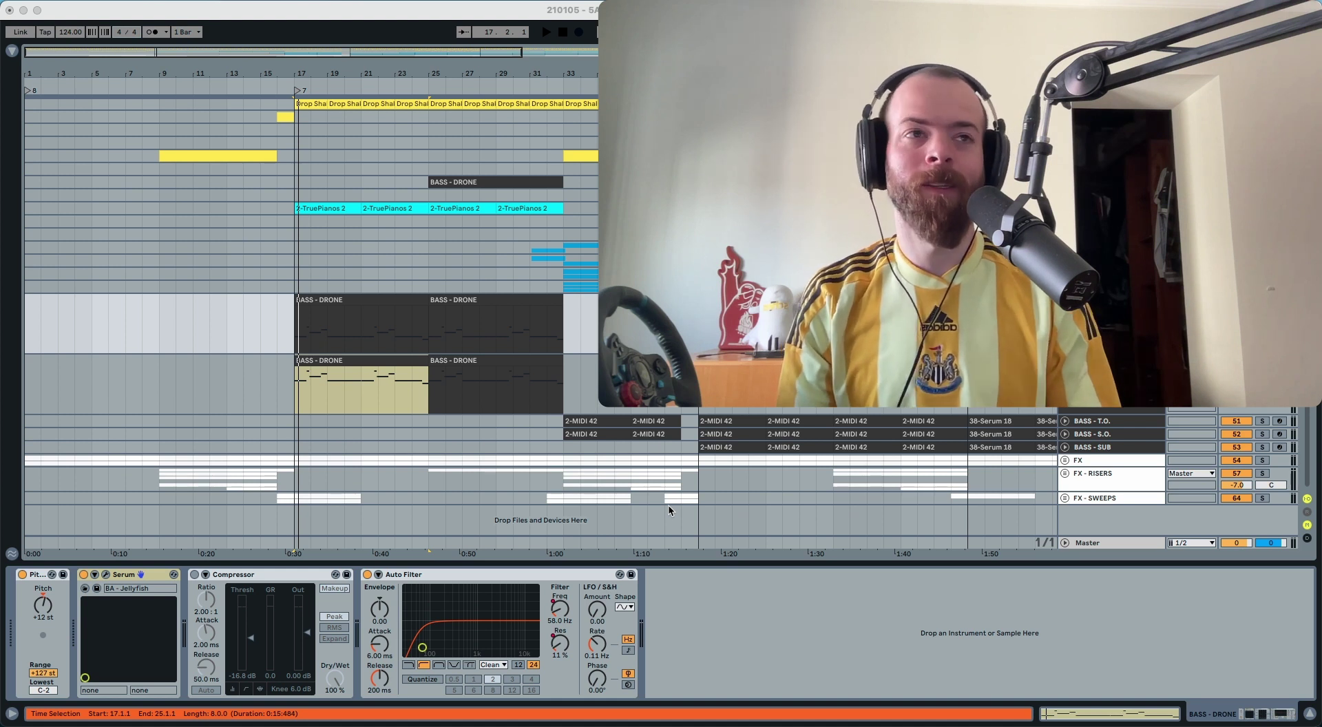
Play the arrangement, then play it from the upper BASS - DRONE clip at bar 17.
click(400, 313)
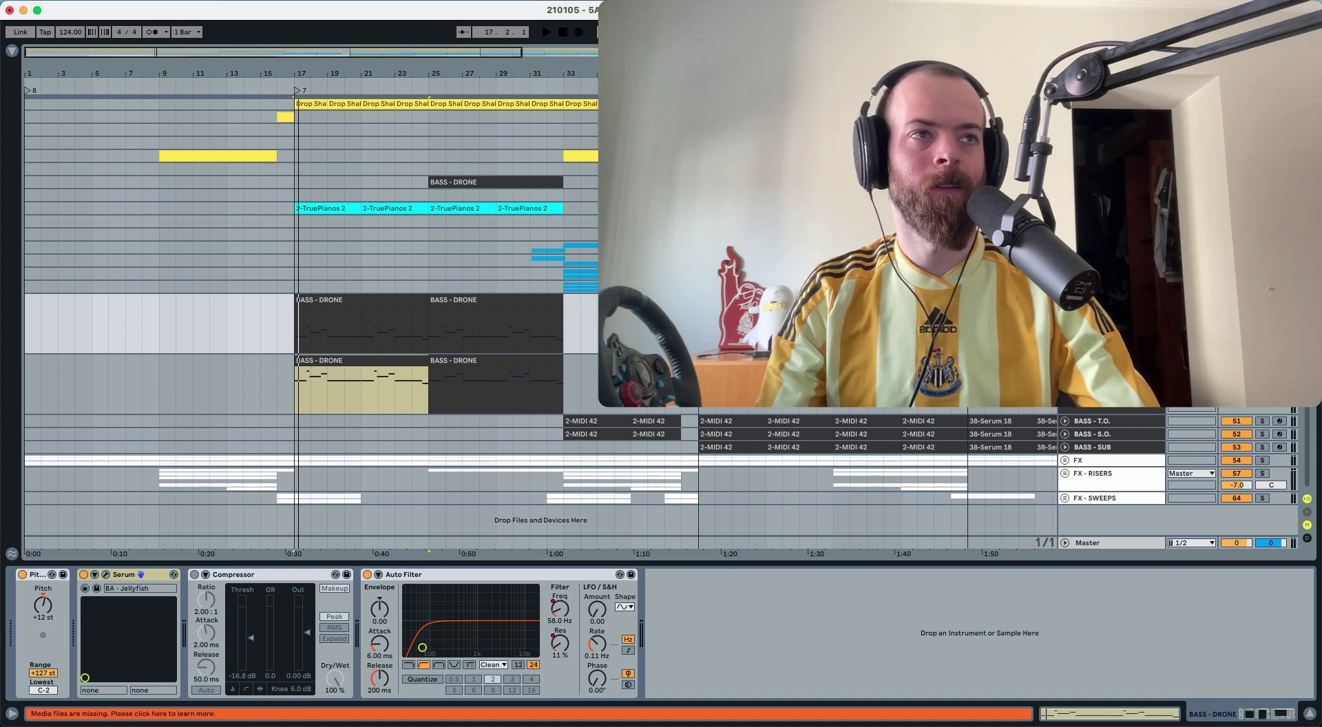
key(space)
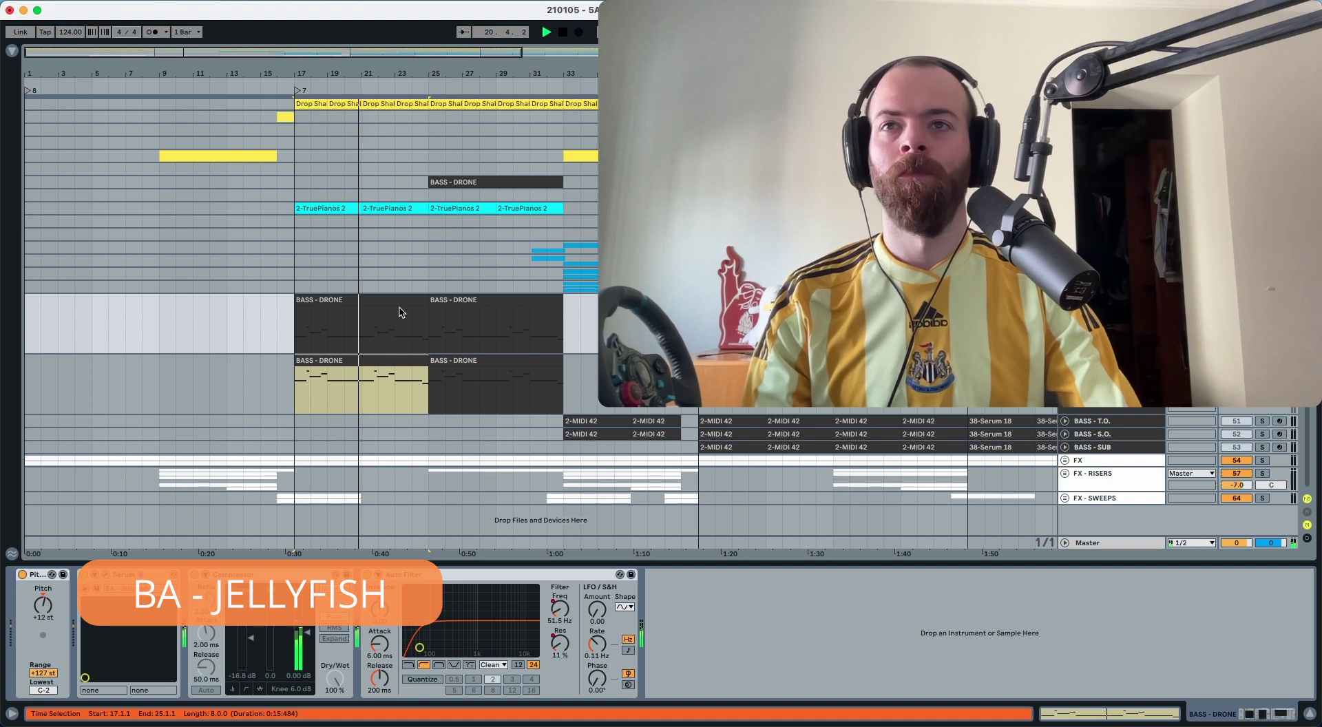
key(space)
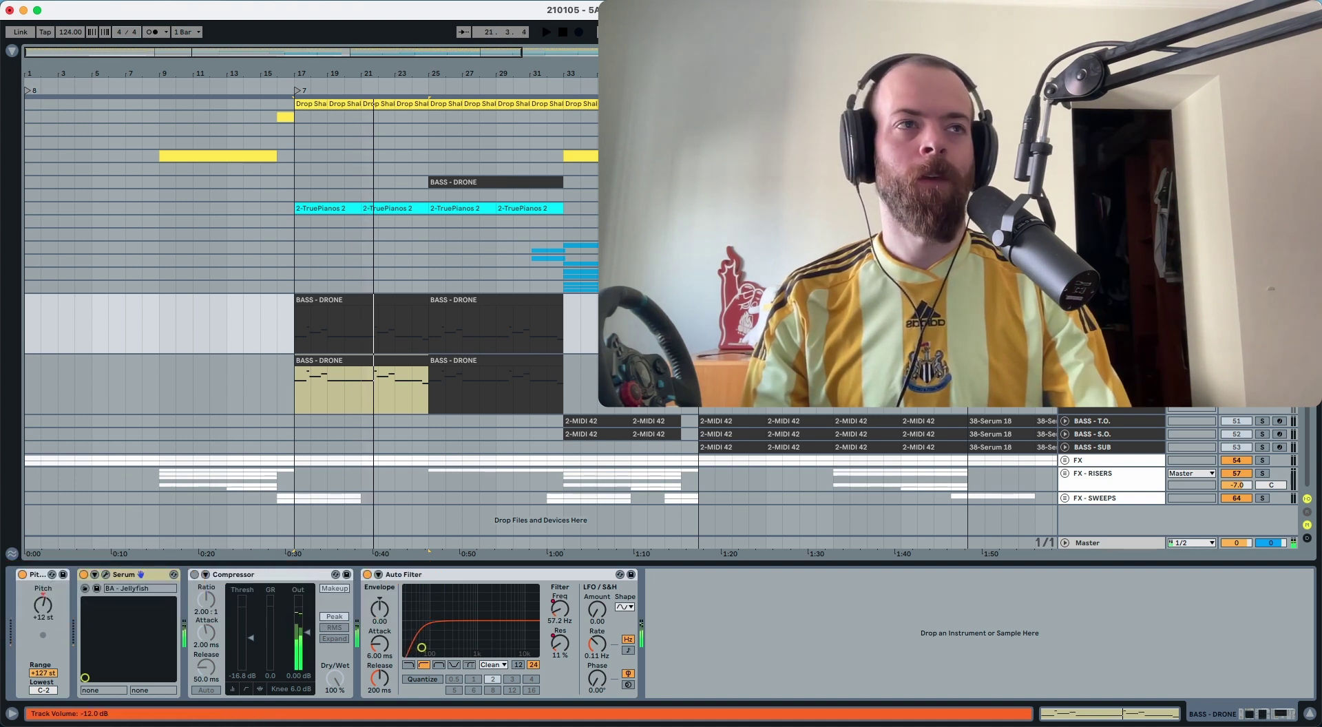
click(302, 299)
key(space)
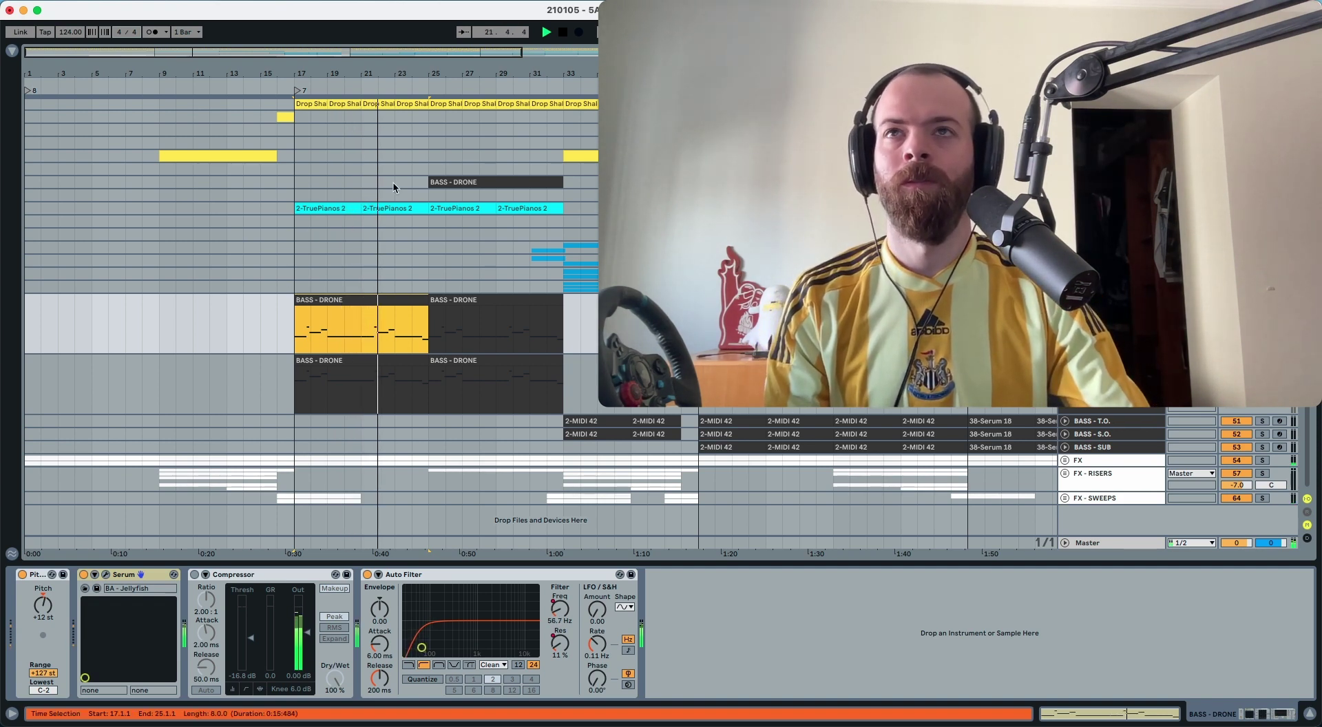
scroll(394, 187, up, 2)
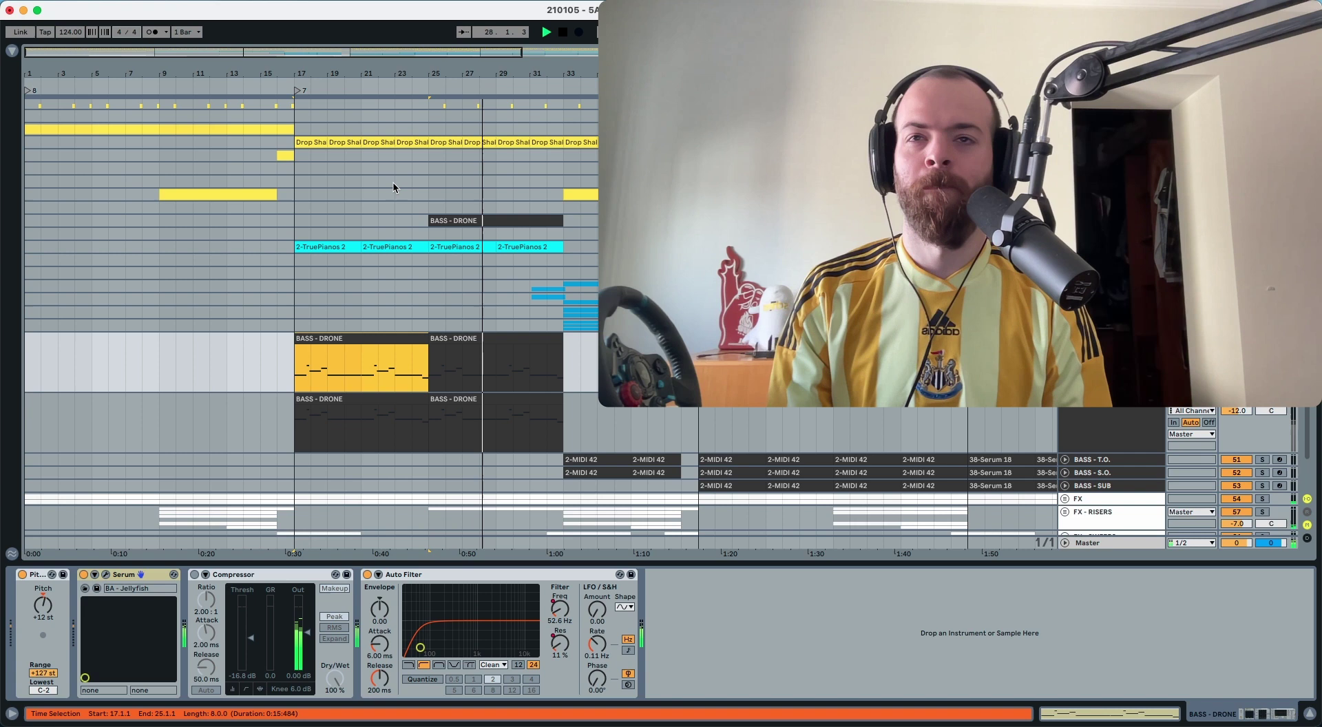
Stop the transport near bar 28.
key(space)
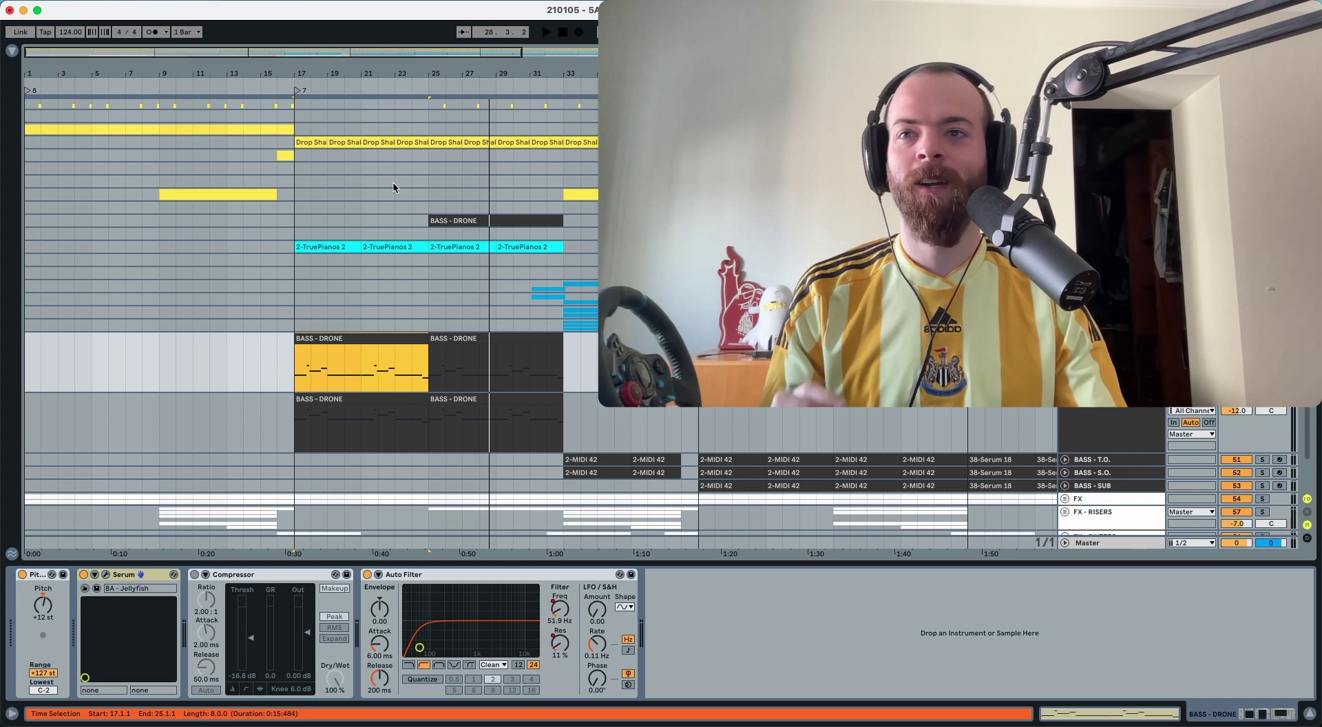
Solo and audition the upper BASS - DRONE track, then show the lower track's Serum Init patch.
click(1111, 413)
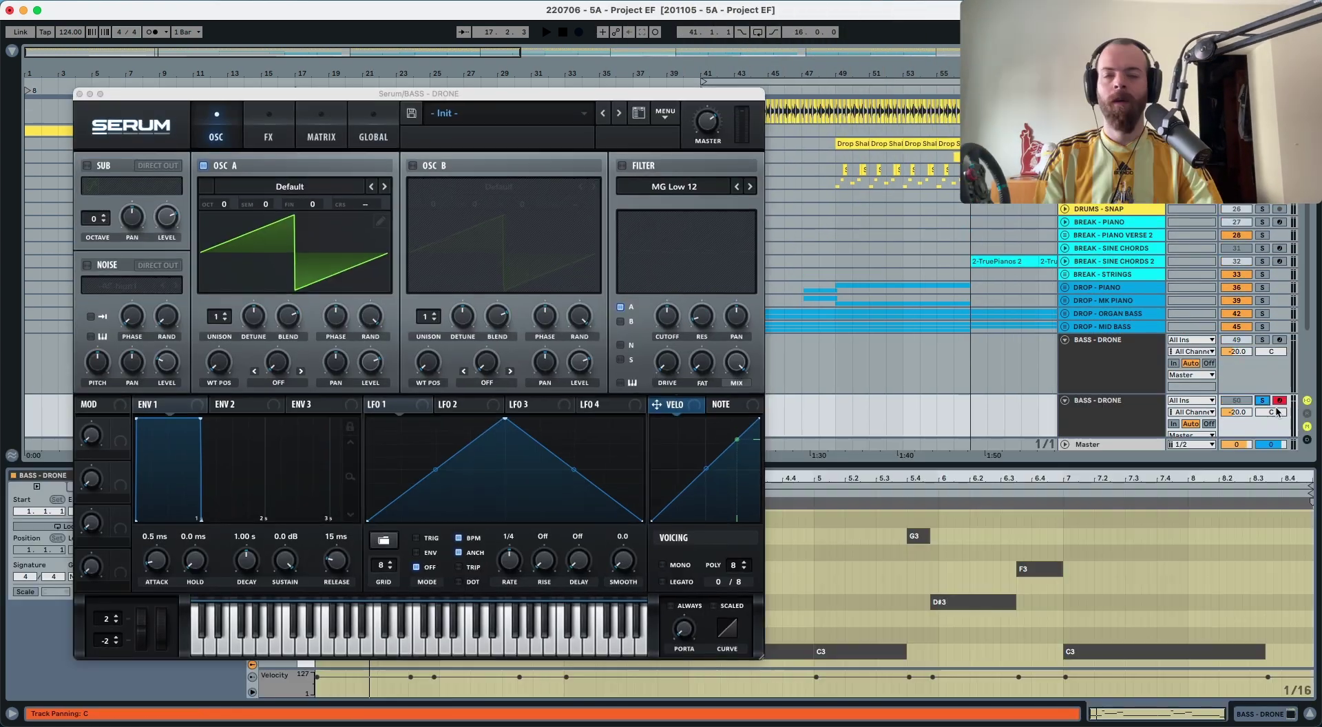
key(Up)
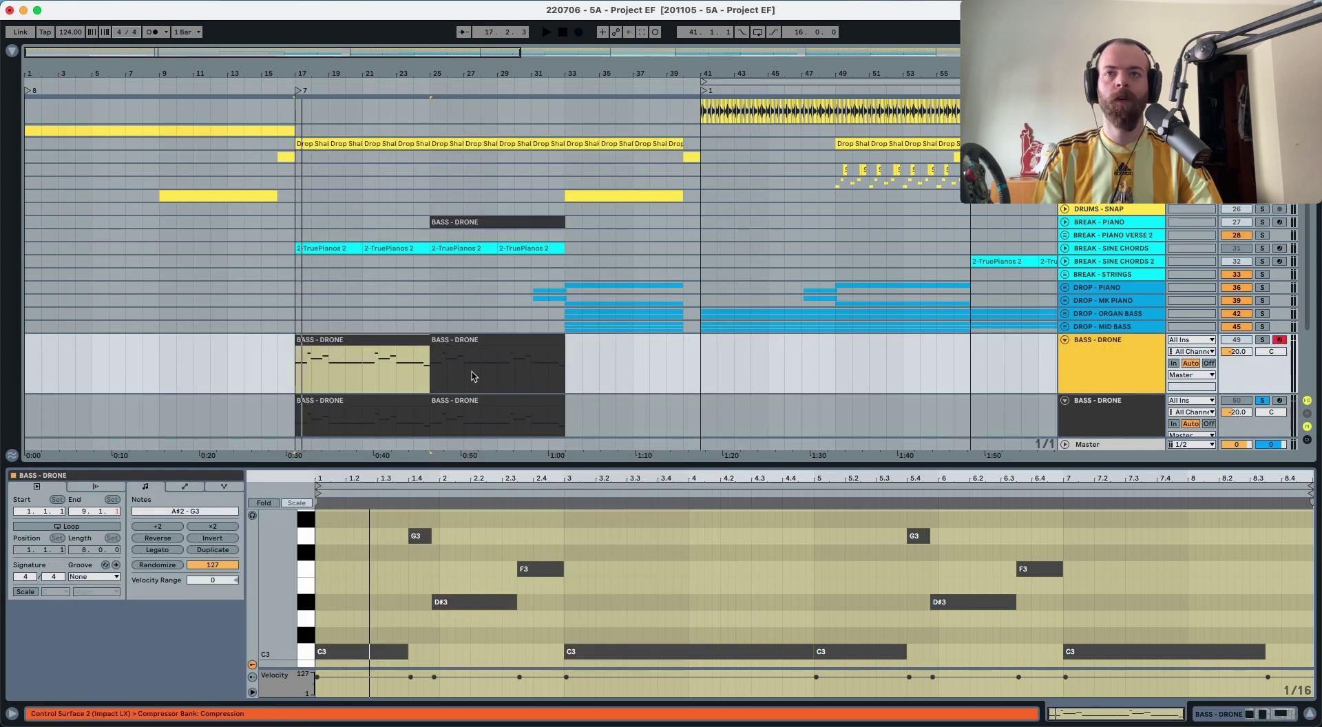
click(401, 342)
click(1263, 339)
key(space)
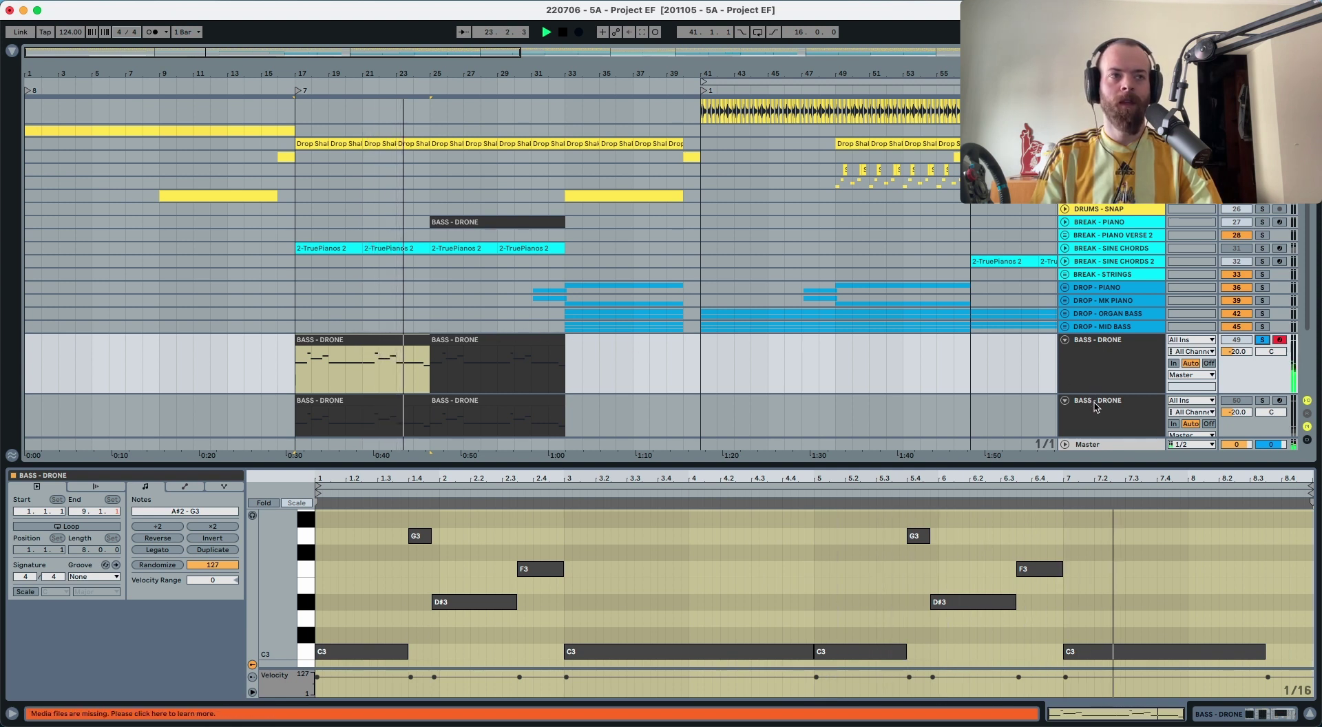
key(space)
click(1242, 403)
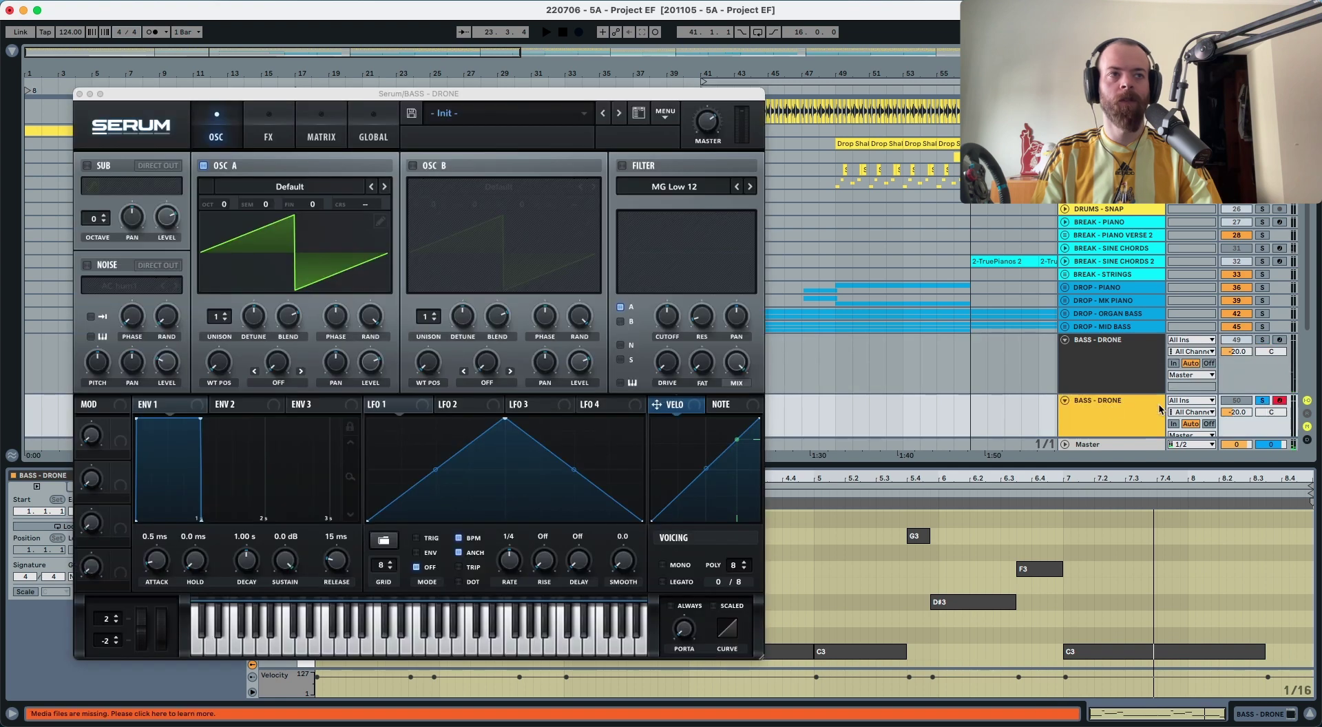
key(space)
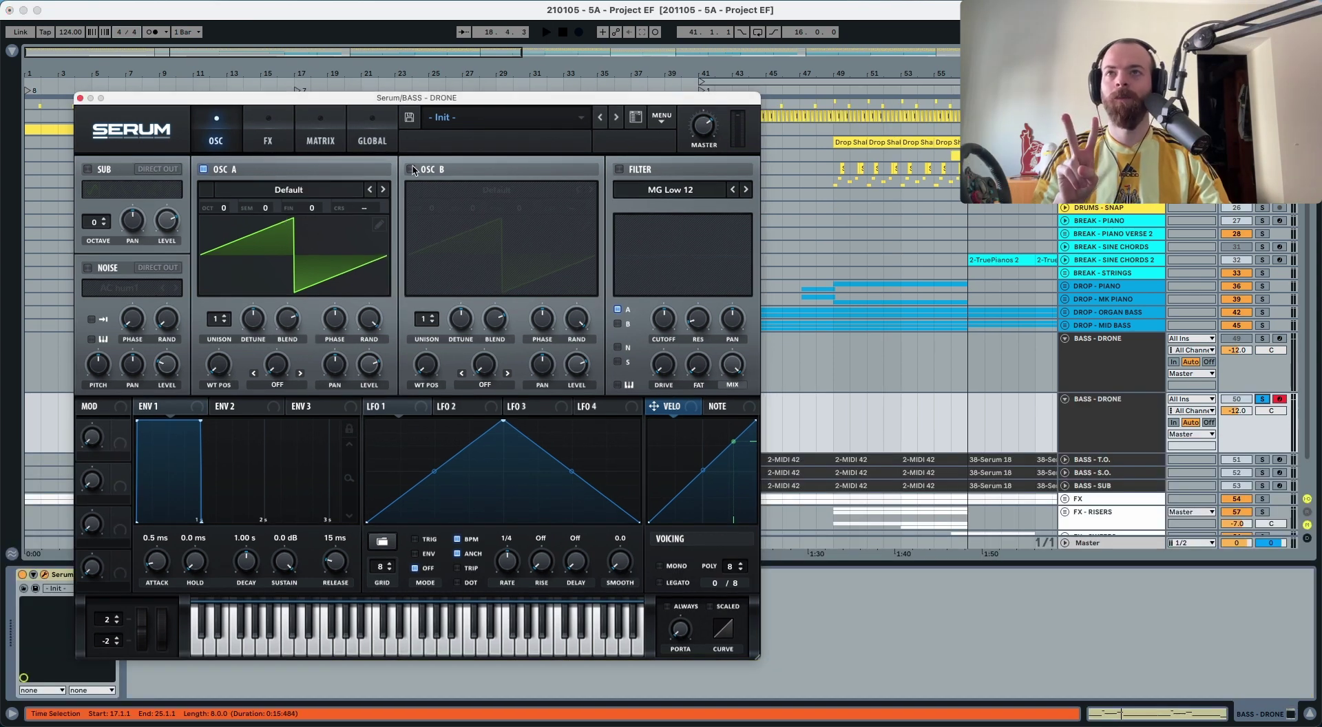
Enable OSC B and load Analog Basic Shapes on OSC A, morphed toward a square.
click(410, 169)
click(278, 188)
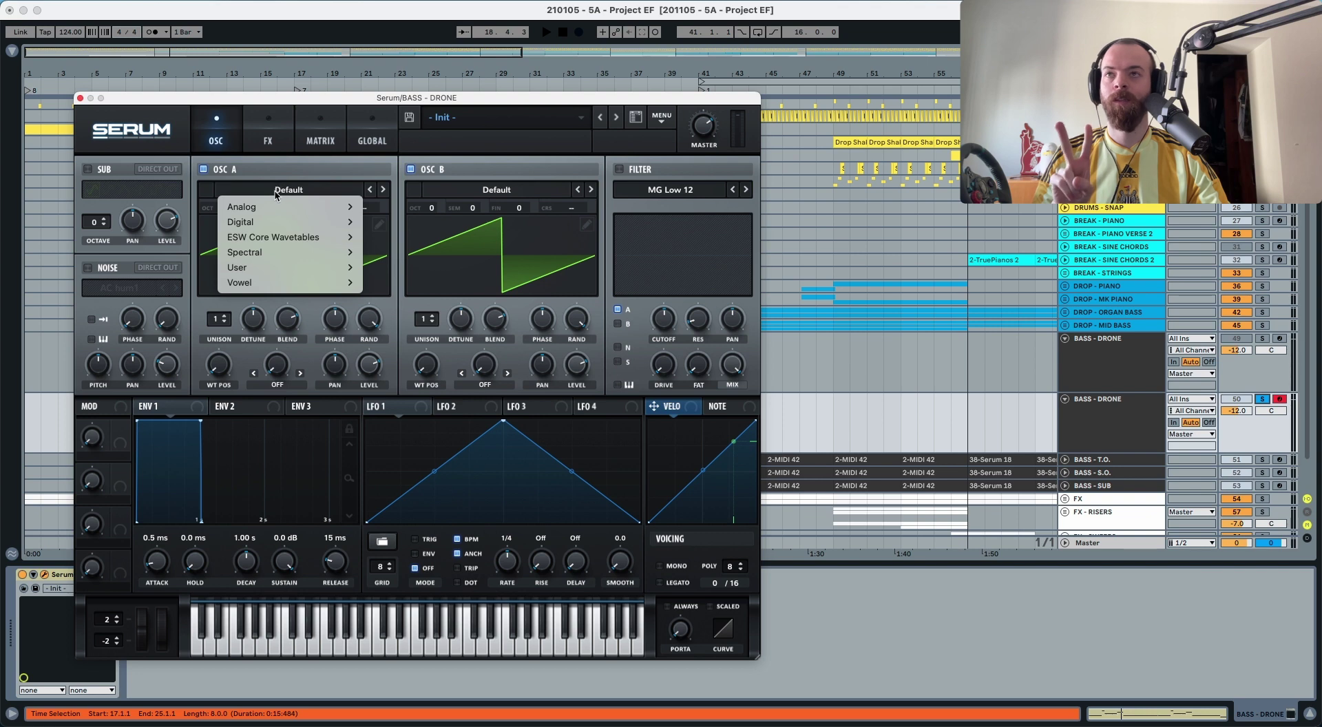
mouse_move(304, 205)
click(393, 203)
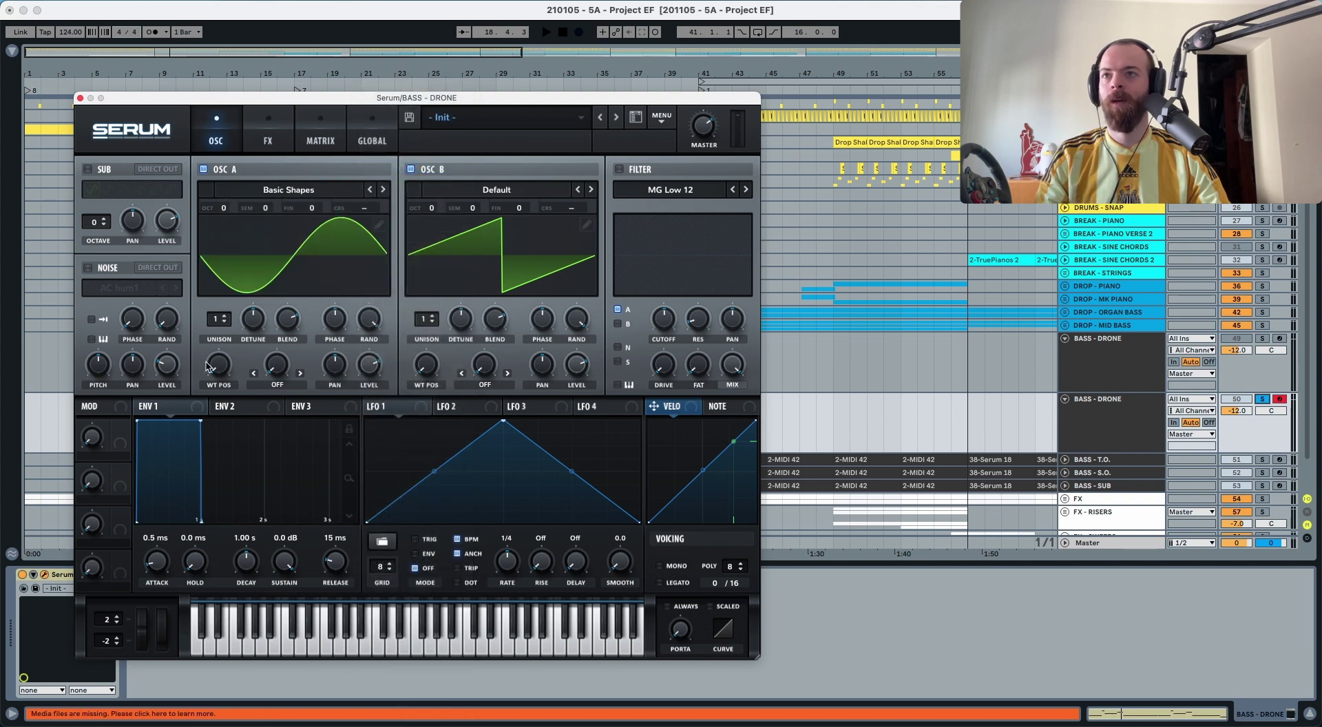
drag(218, 365, 237, 275)
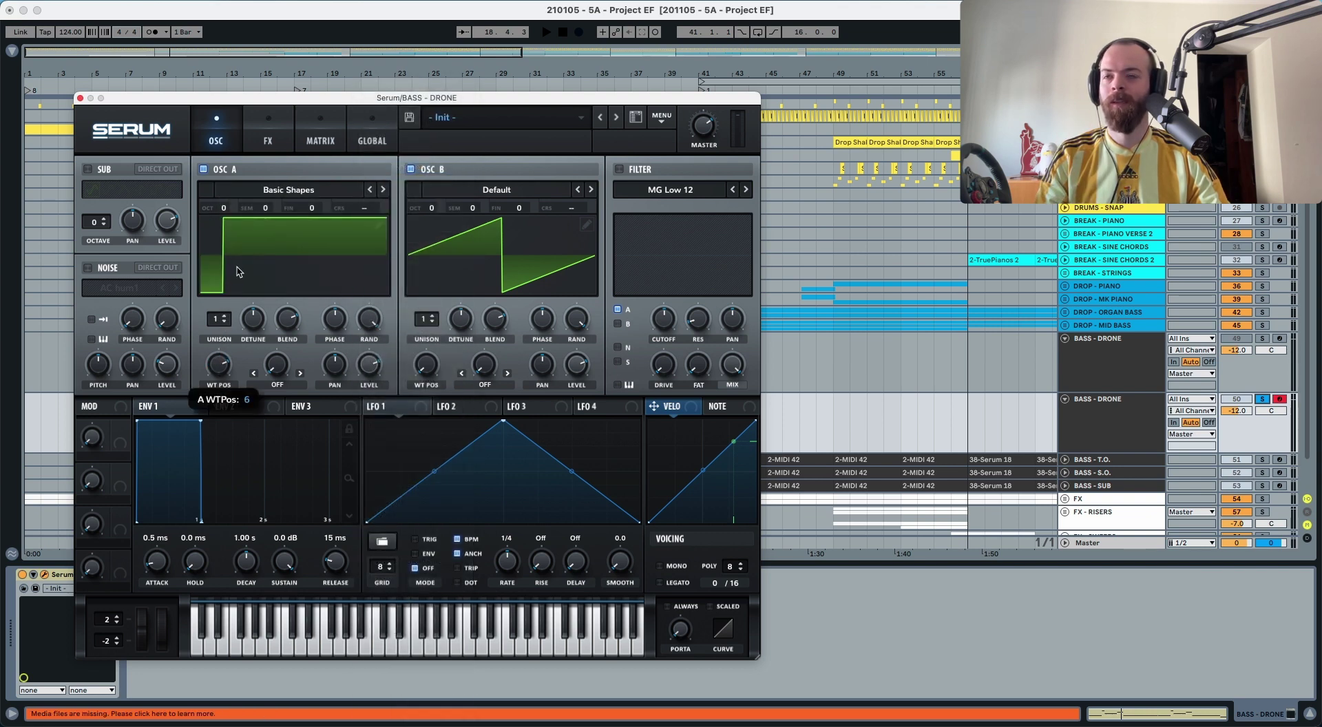
key(space)
key(space)
click(411, 170)
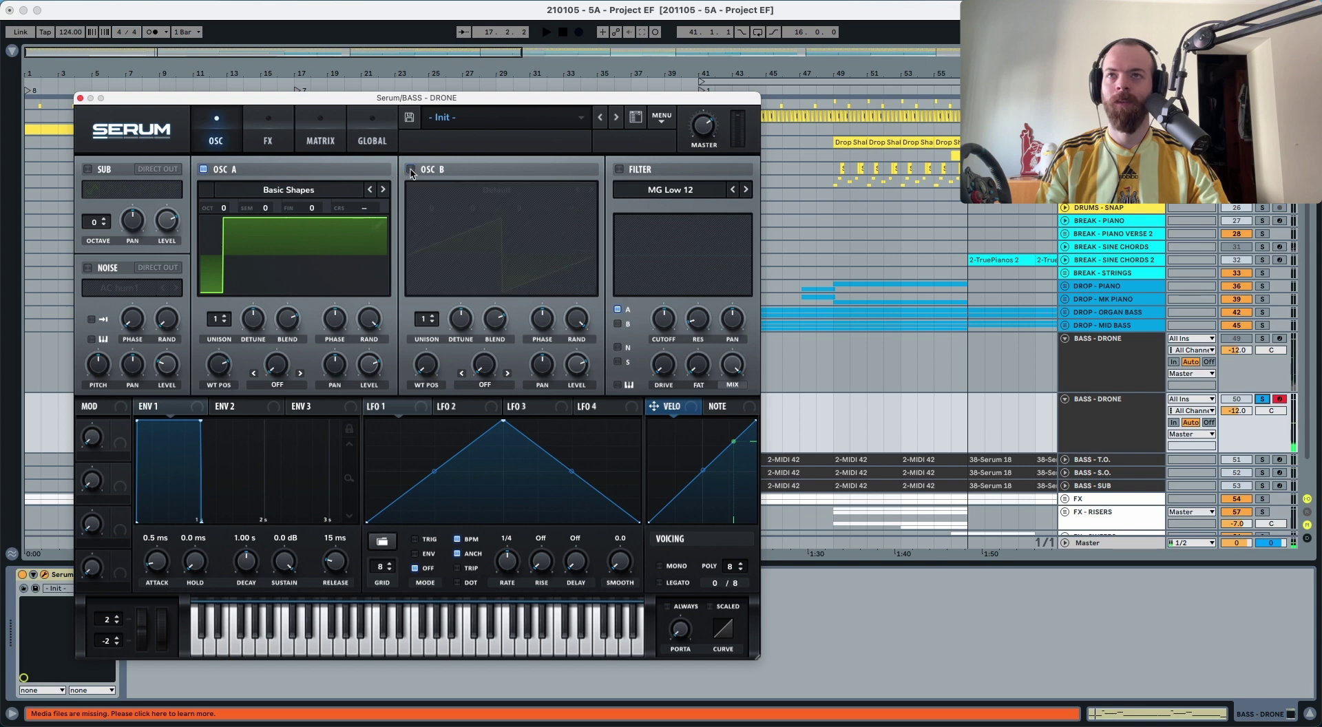
key(space)
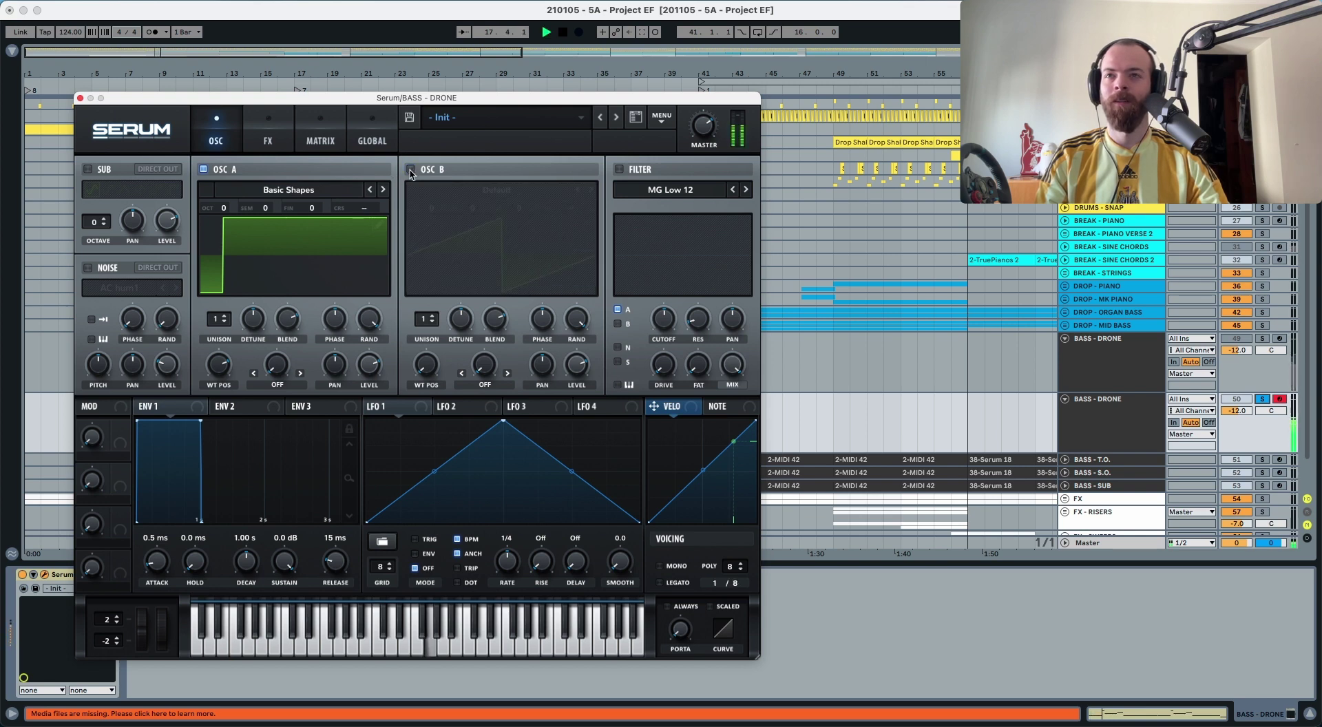
key(space)
Load Analog Basic Mini on OSC B, shift its wavetable position, and drop OSC A to -3 octaves.
click(410, 169)
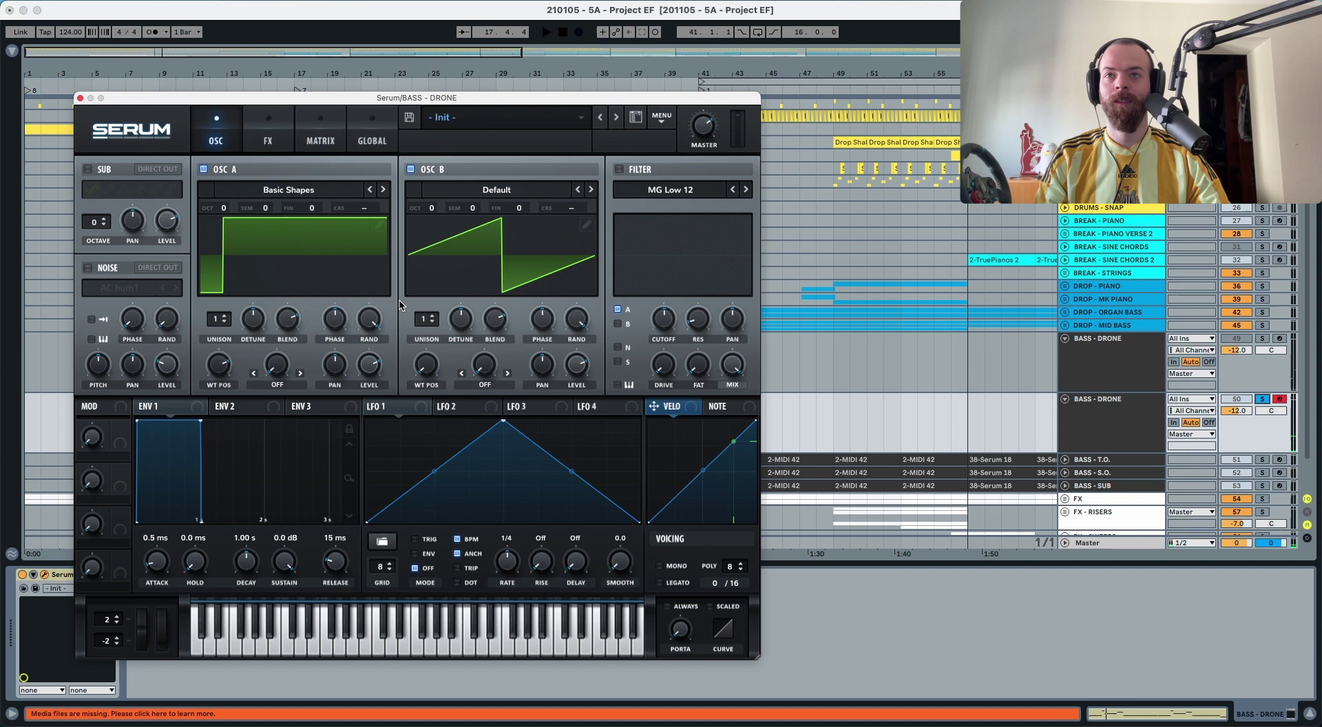
click(480, 195)
mouse_move(482, 206)
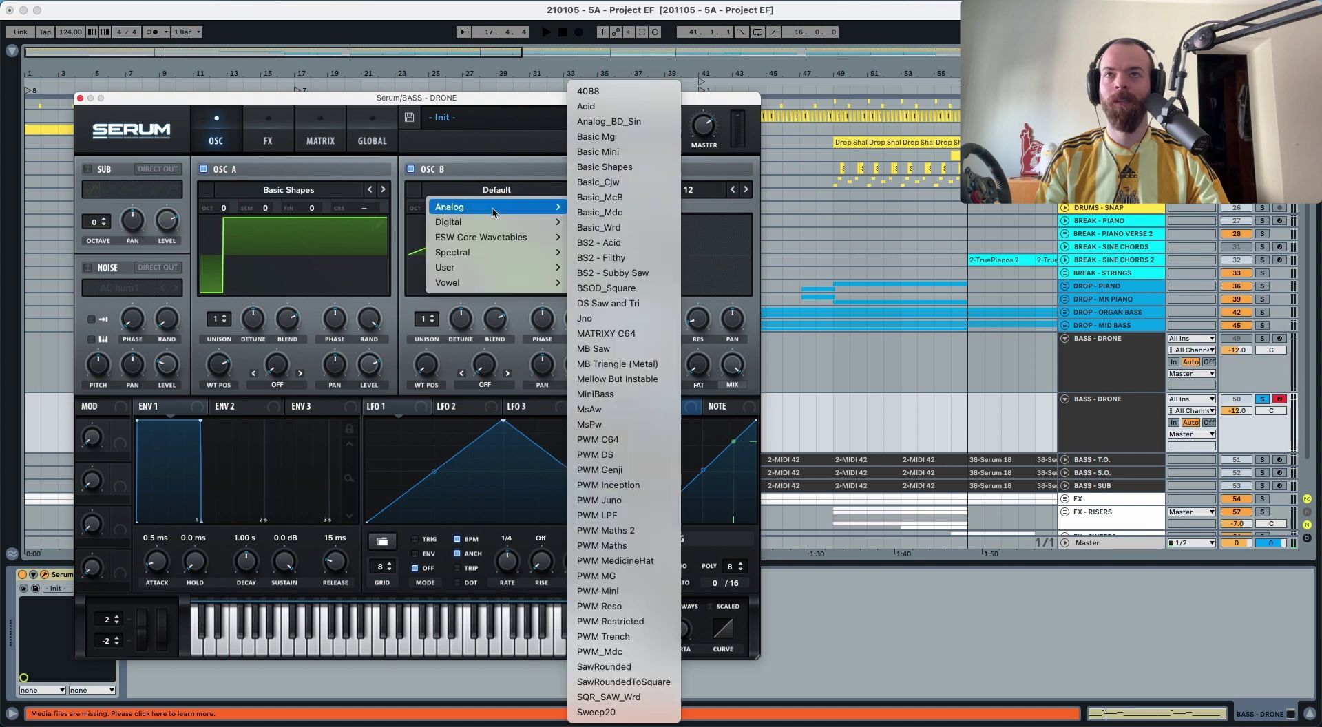
click(610, 152)
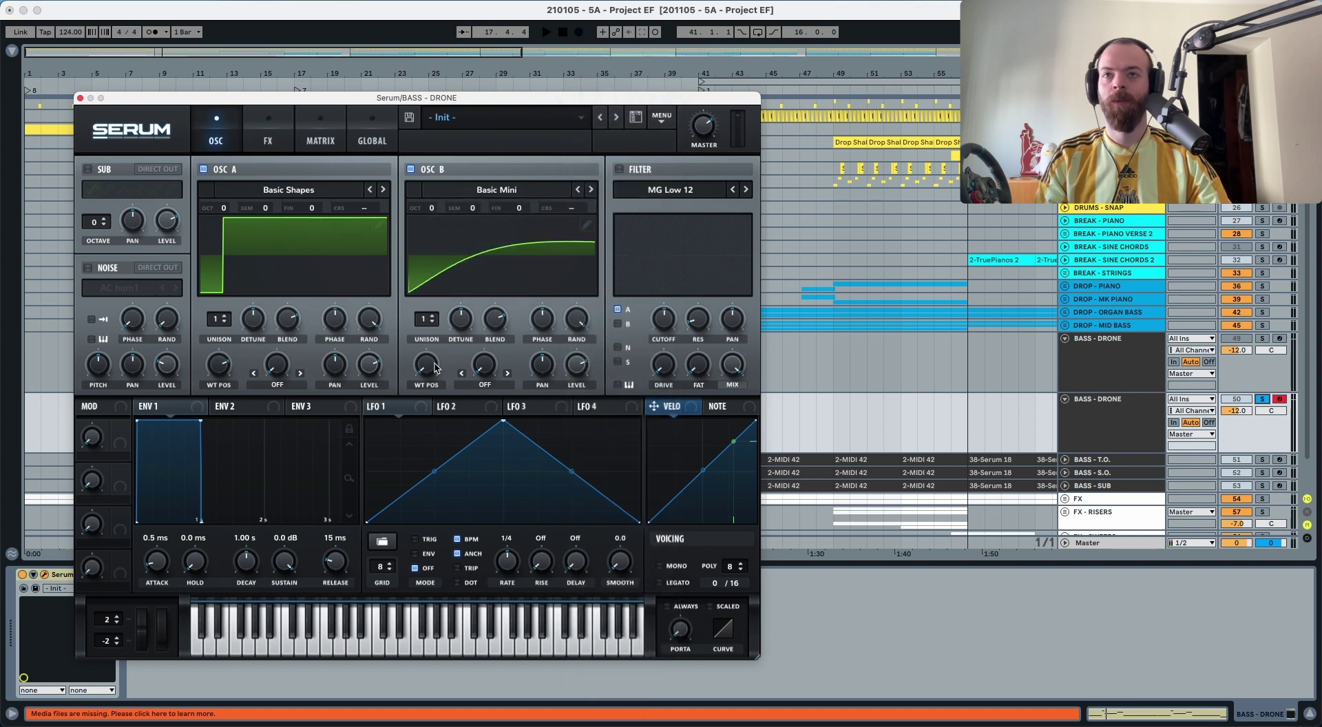
drag(435, 368, 440, 294)
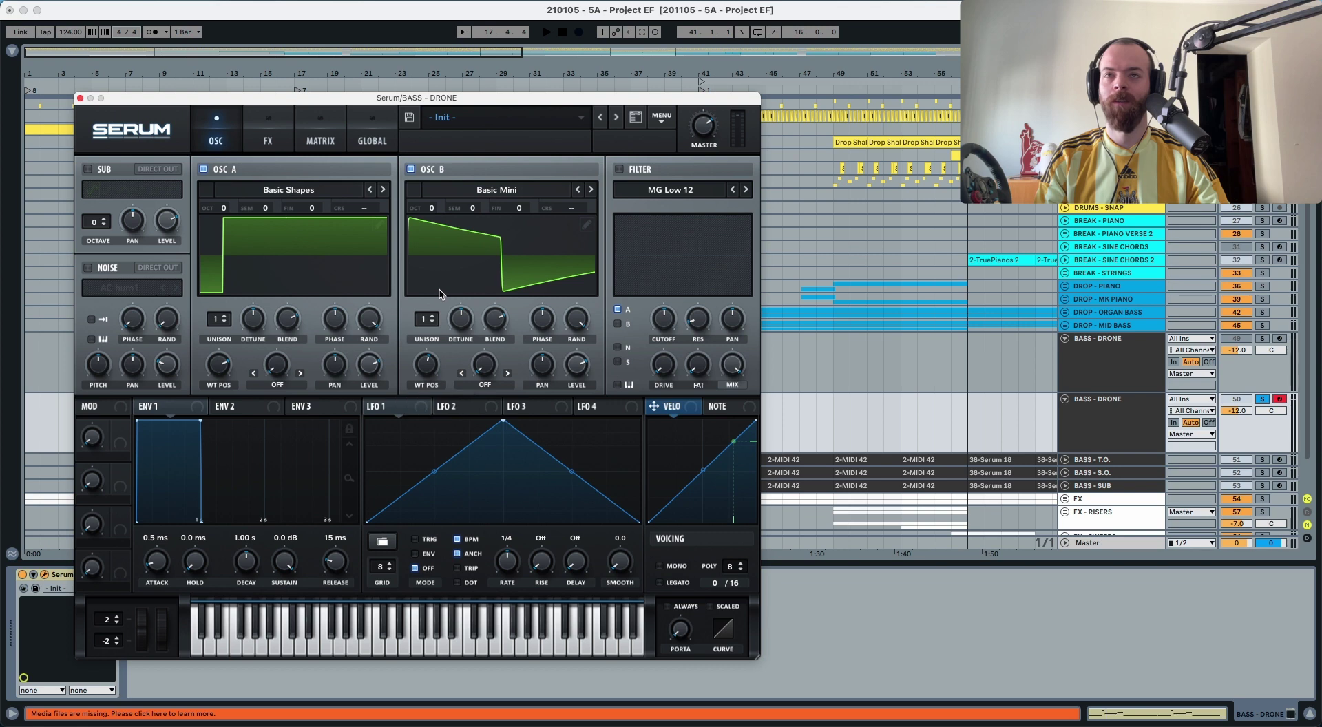
key(space)
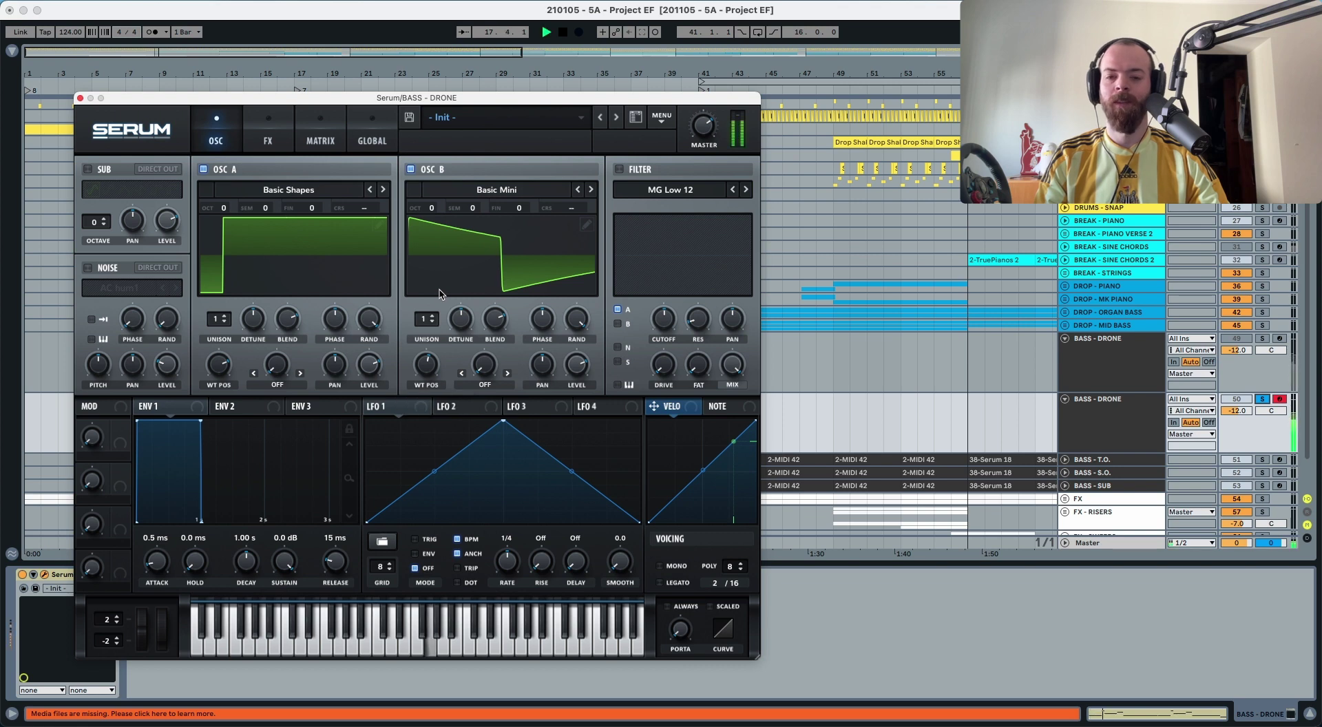
key(space)
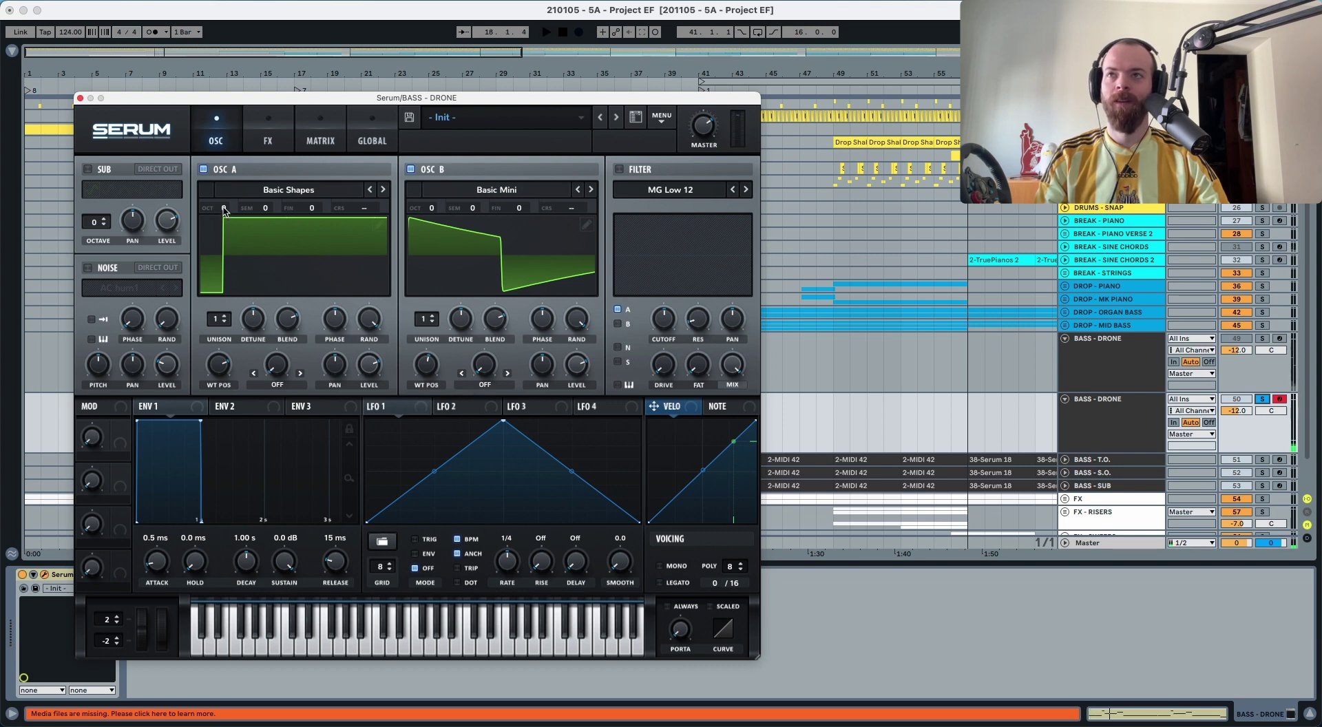
drag(224, 210, 229, 276)
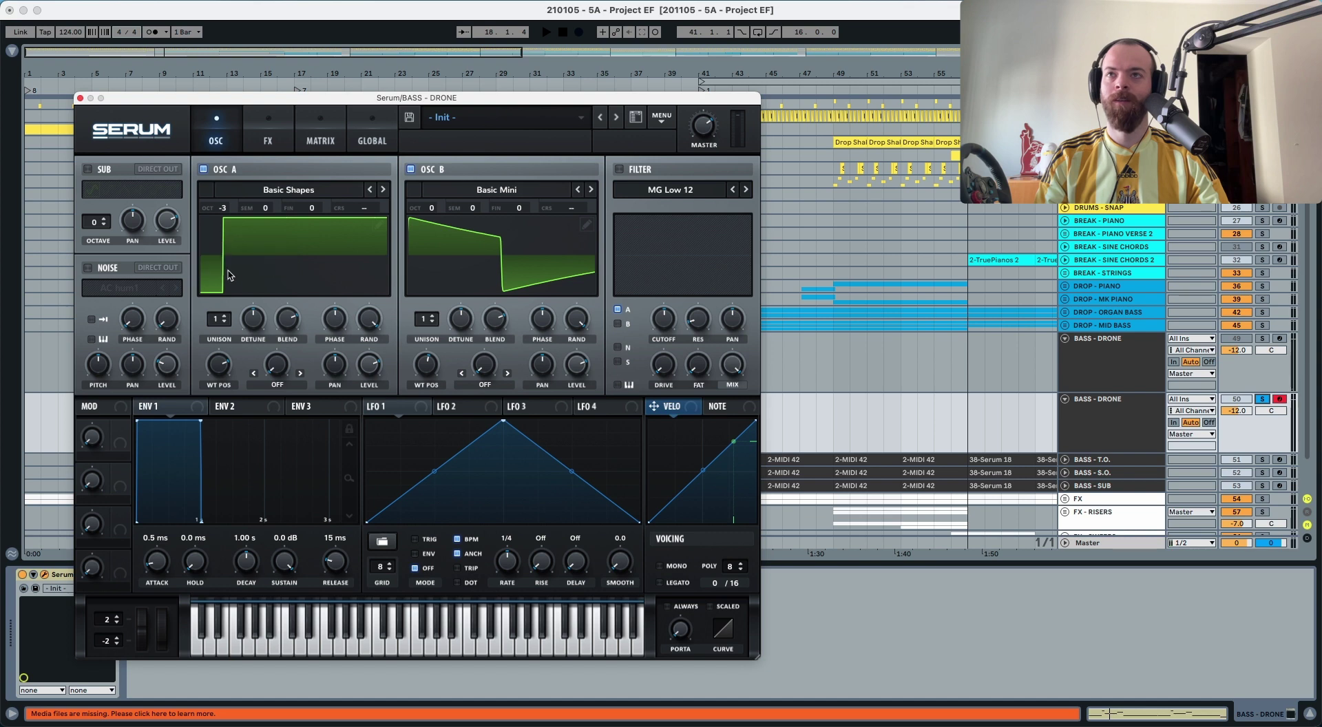
key(space)
Tune OSC B to octave -1 and +7 semitones.
key(space)
click(432, 210)
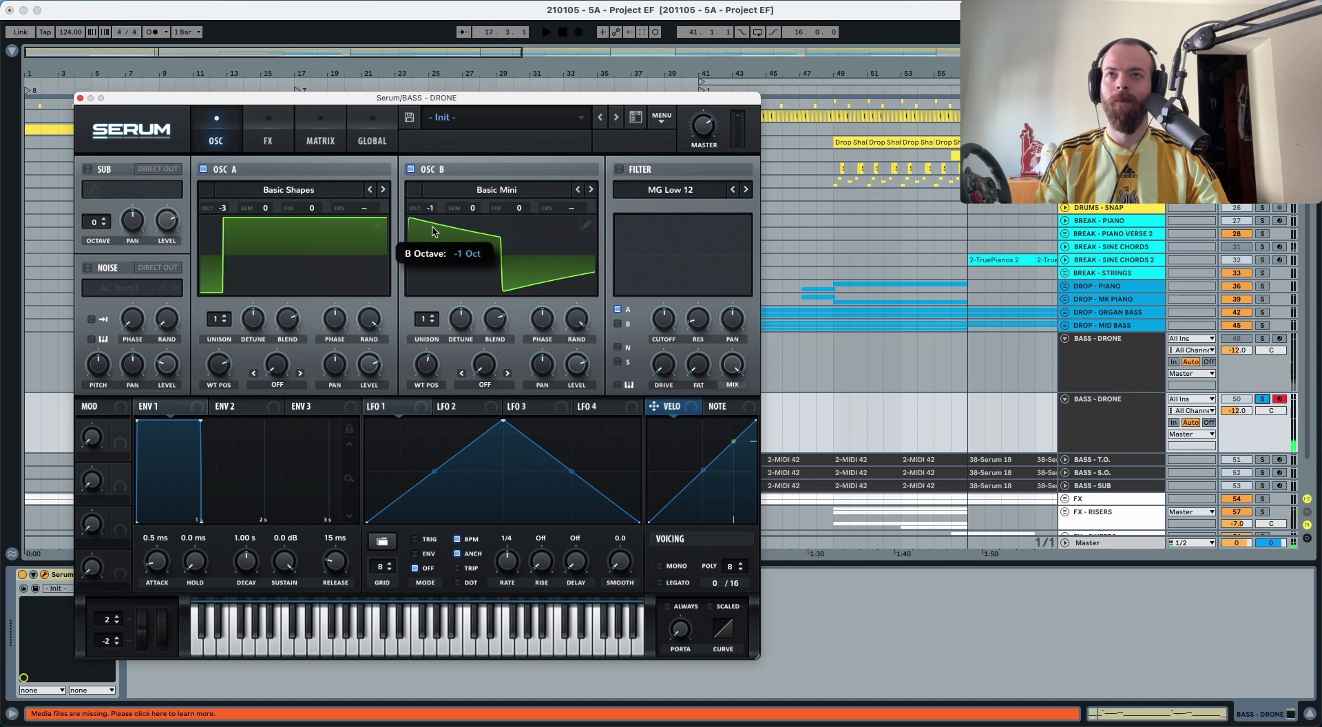
drag(434, 232, 475, 161)
key(space)
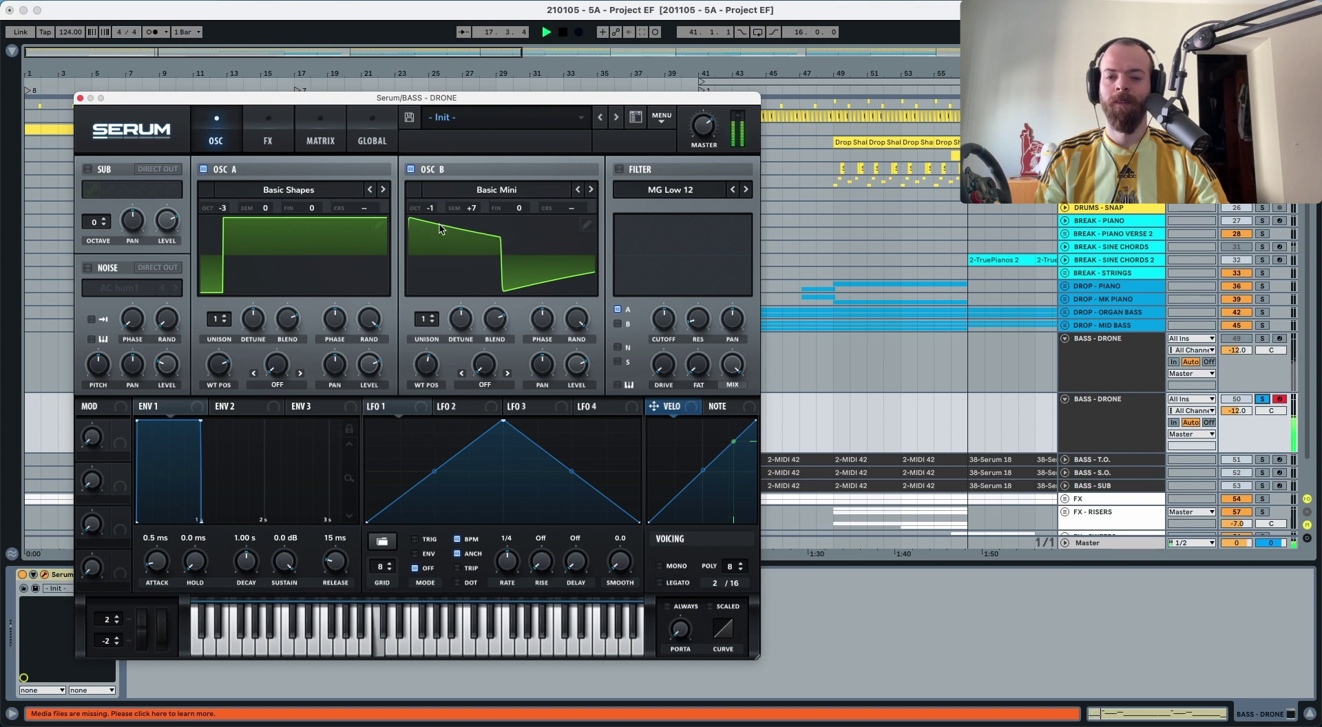
key(space)
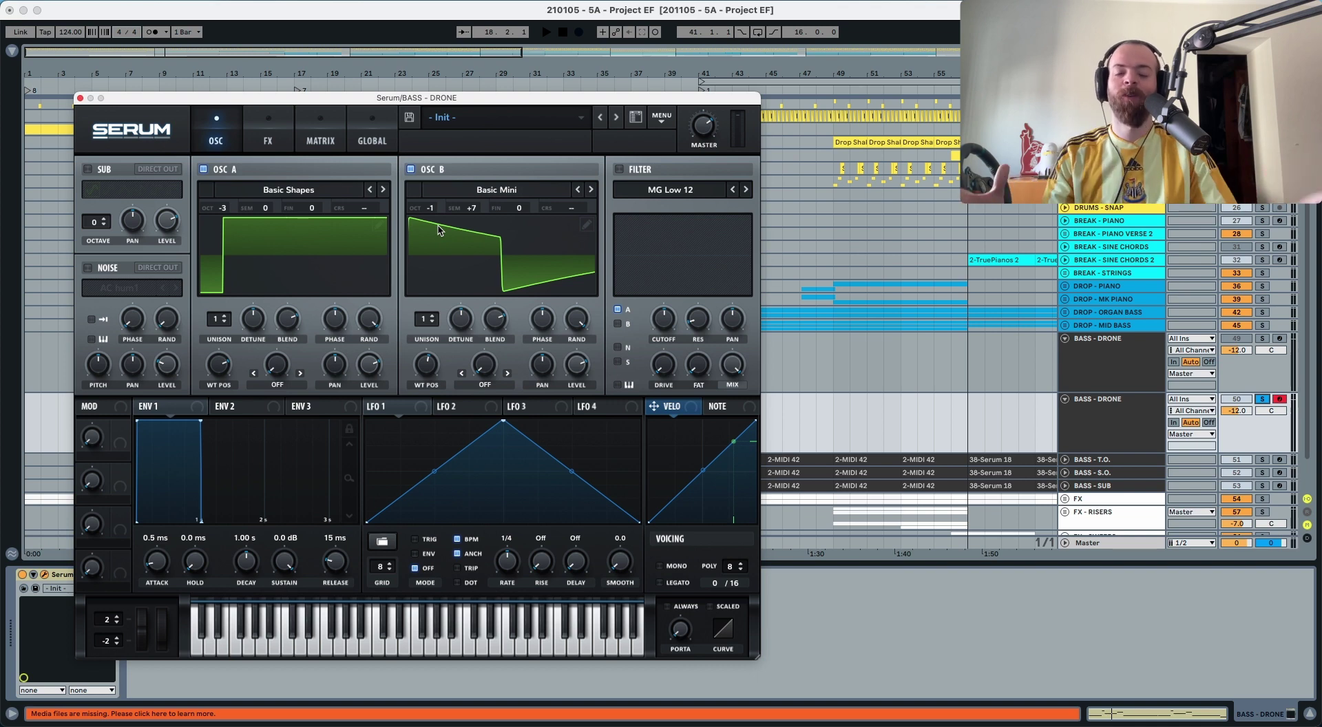
Raise unison to 9 voices on OSC A and 7 voices on OSC B.
drag(217, 318, 230, 240)
key(space)
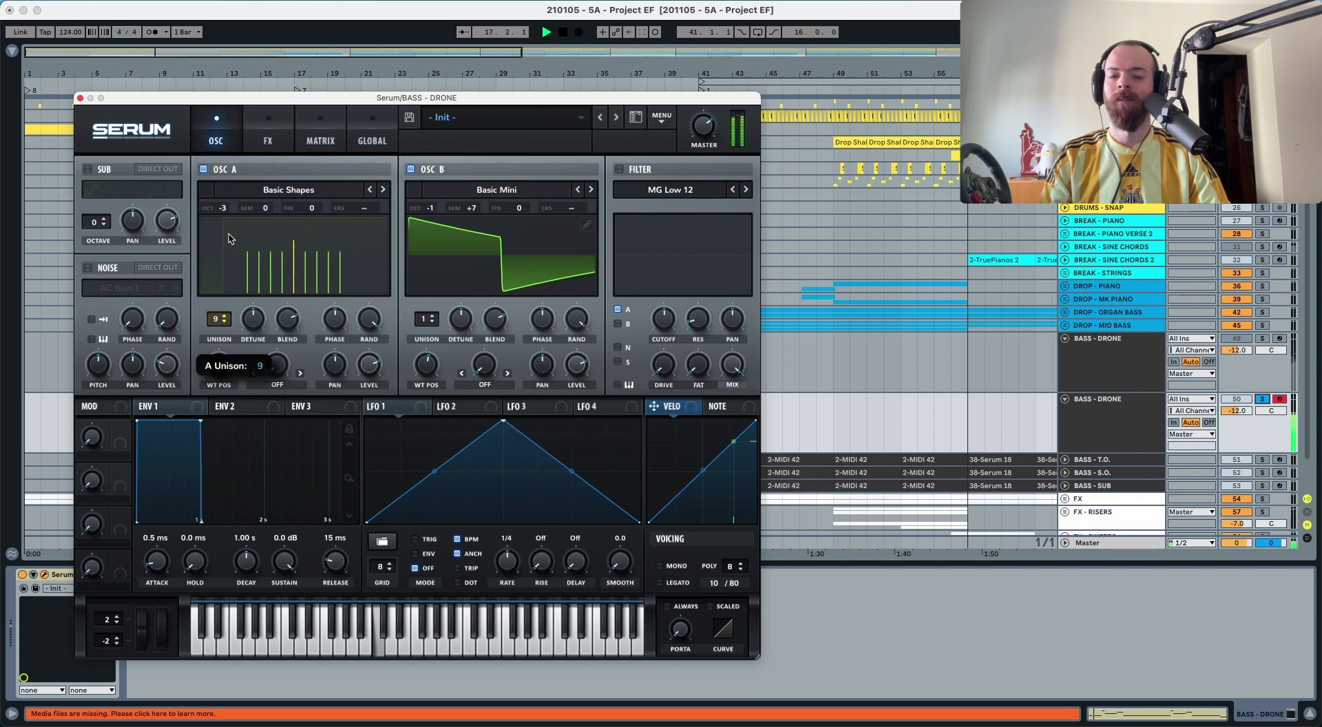
key(space)
drag(425, 319, 431, 250)
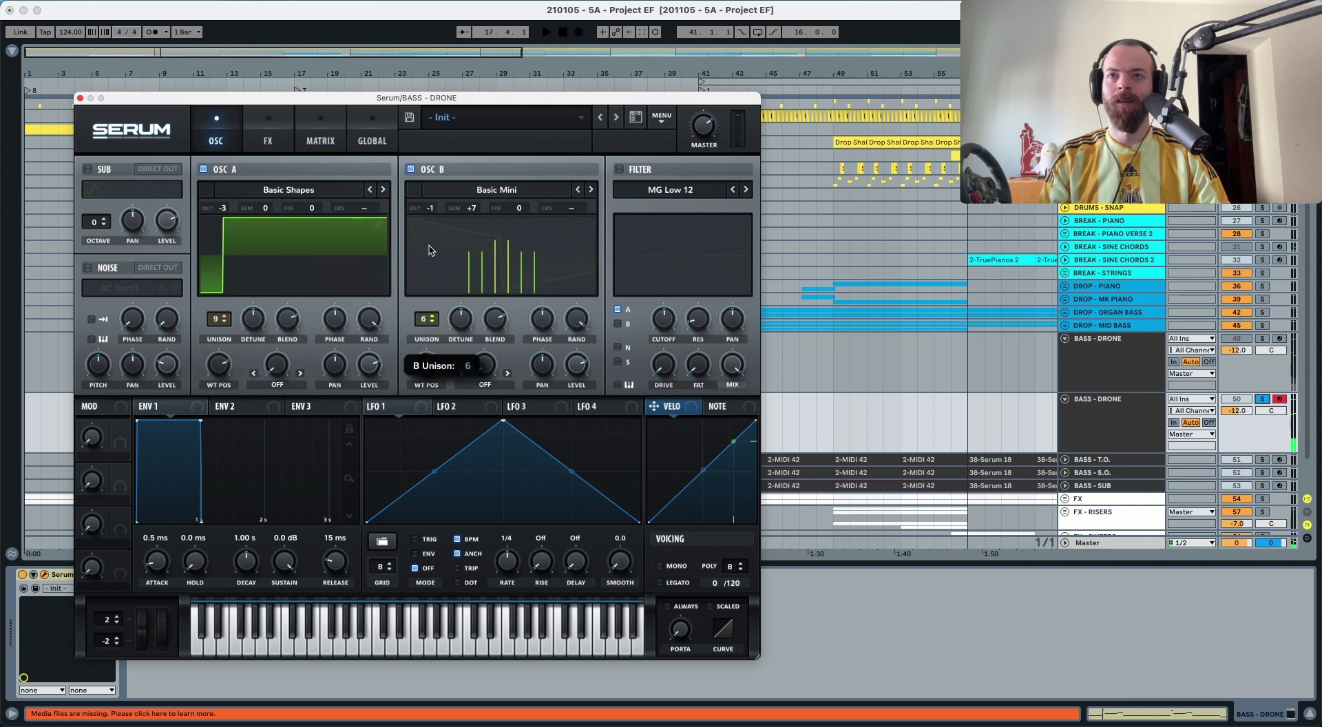
click(433, 315)
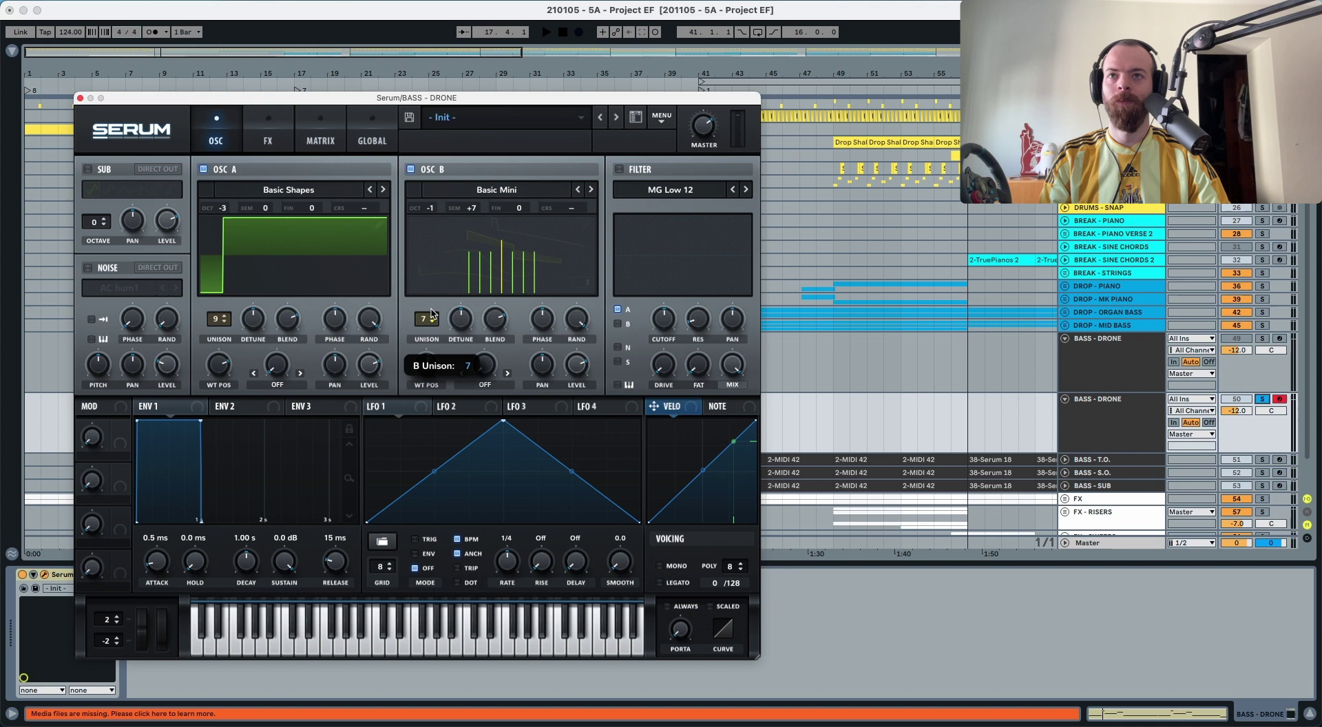
key(space)
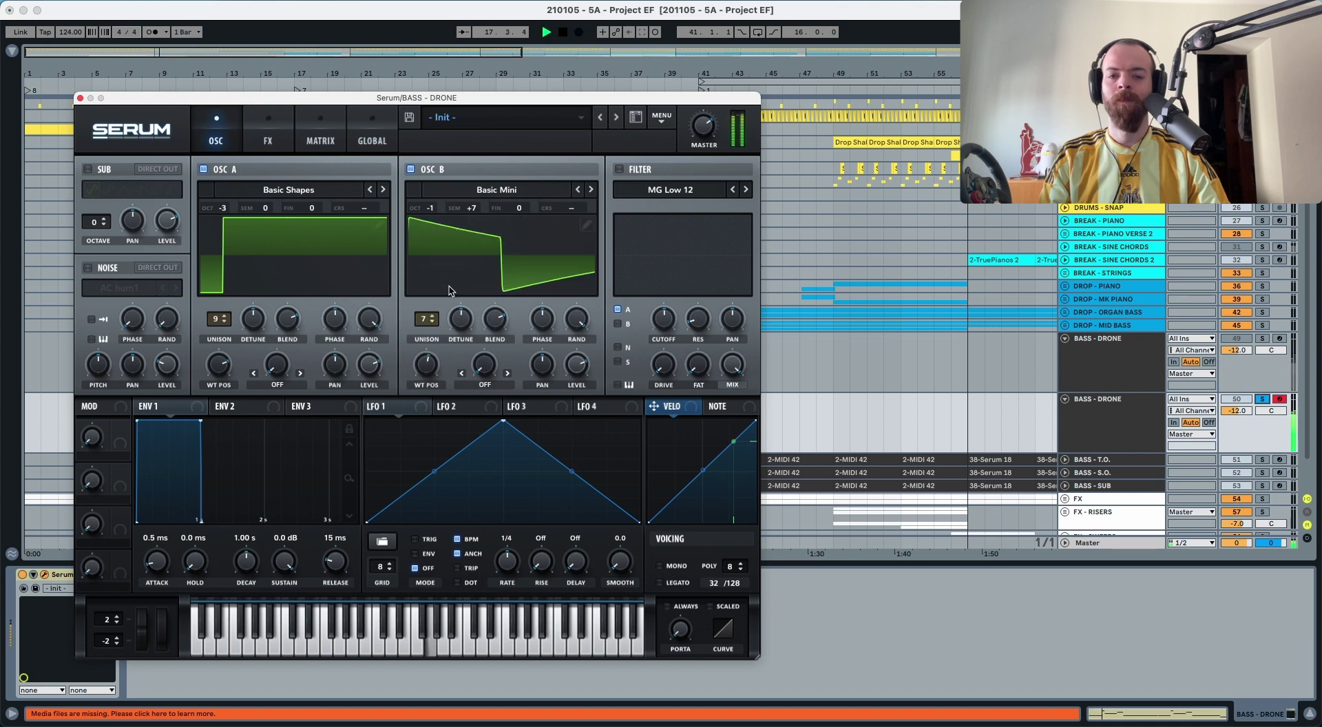
key(space)
Set unison detune to 0.09 on OSC B and 0.15 on OSC A.
drag(456, 321, 451, 352)
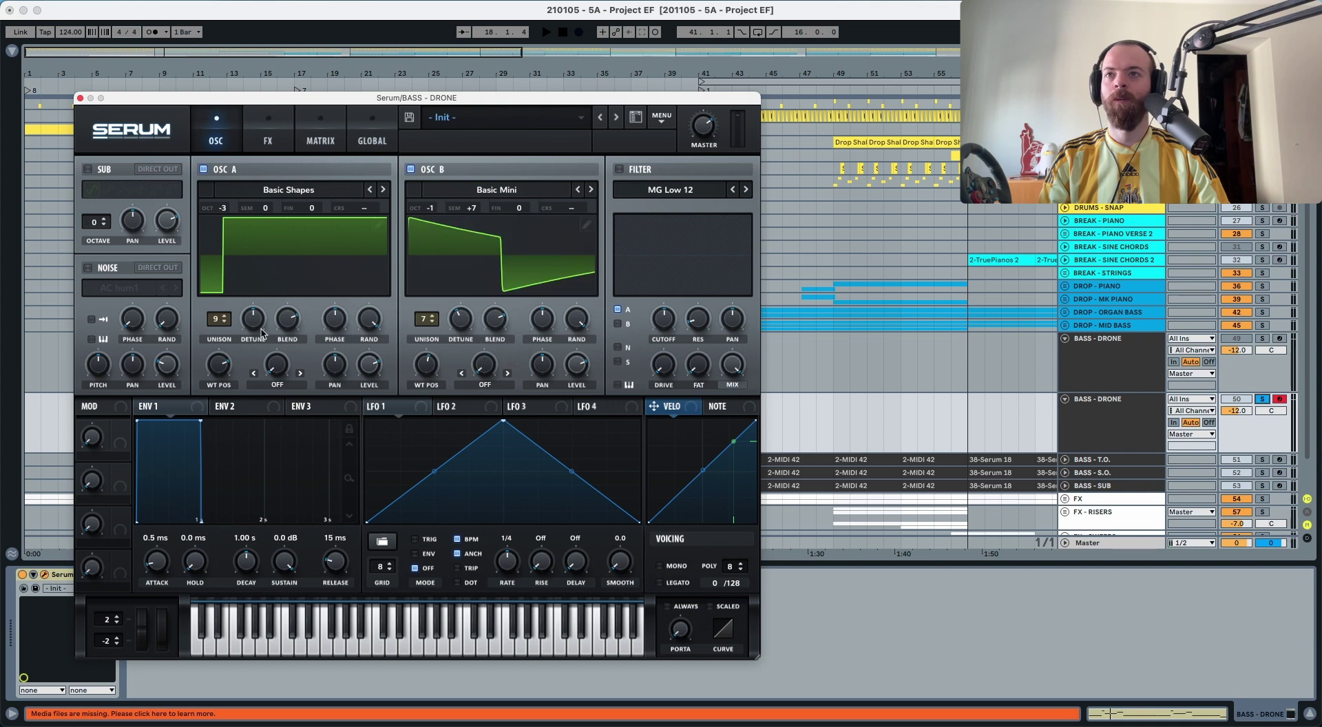
drag(261, 333, 256, 346)
key(space)
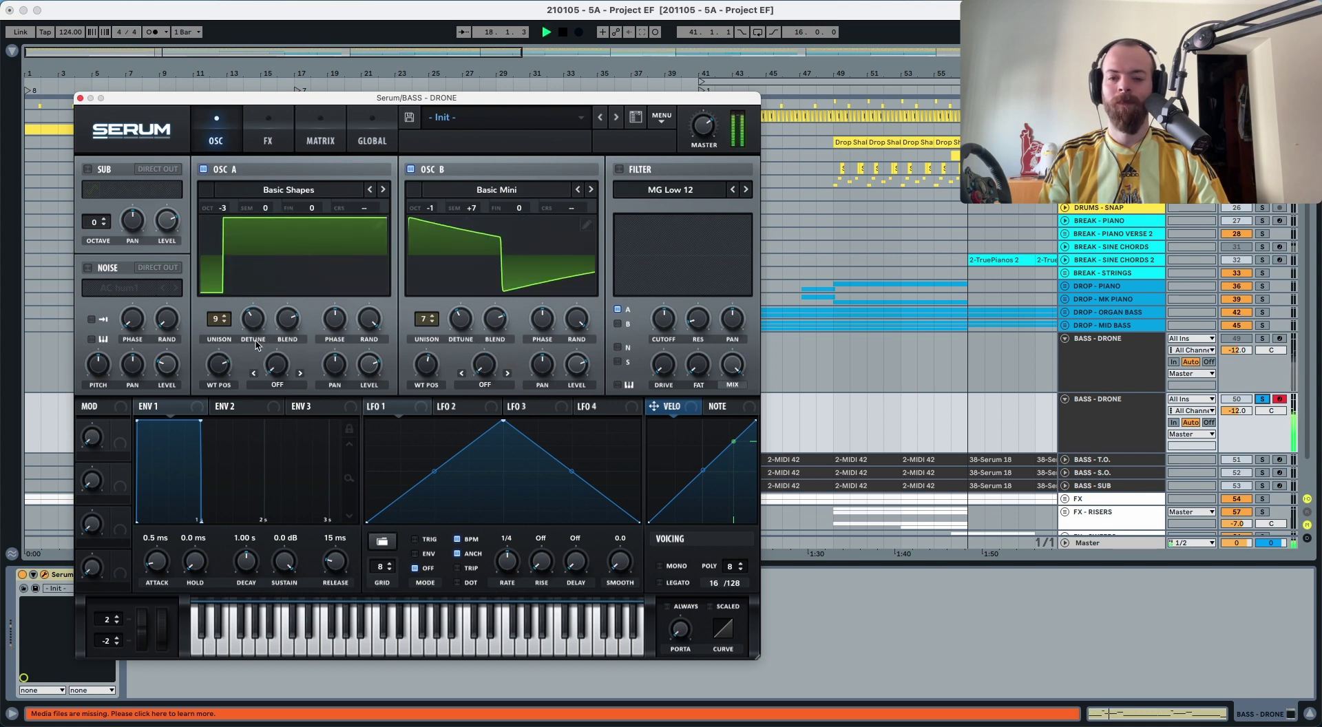
Route LFO 2 to the FIN tuning of OSC A and OSC B with small depths.
key(space)
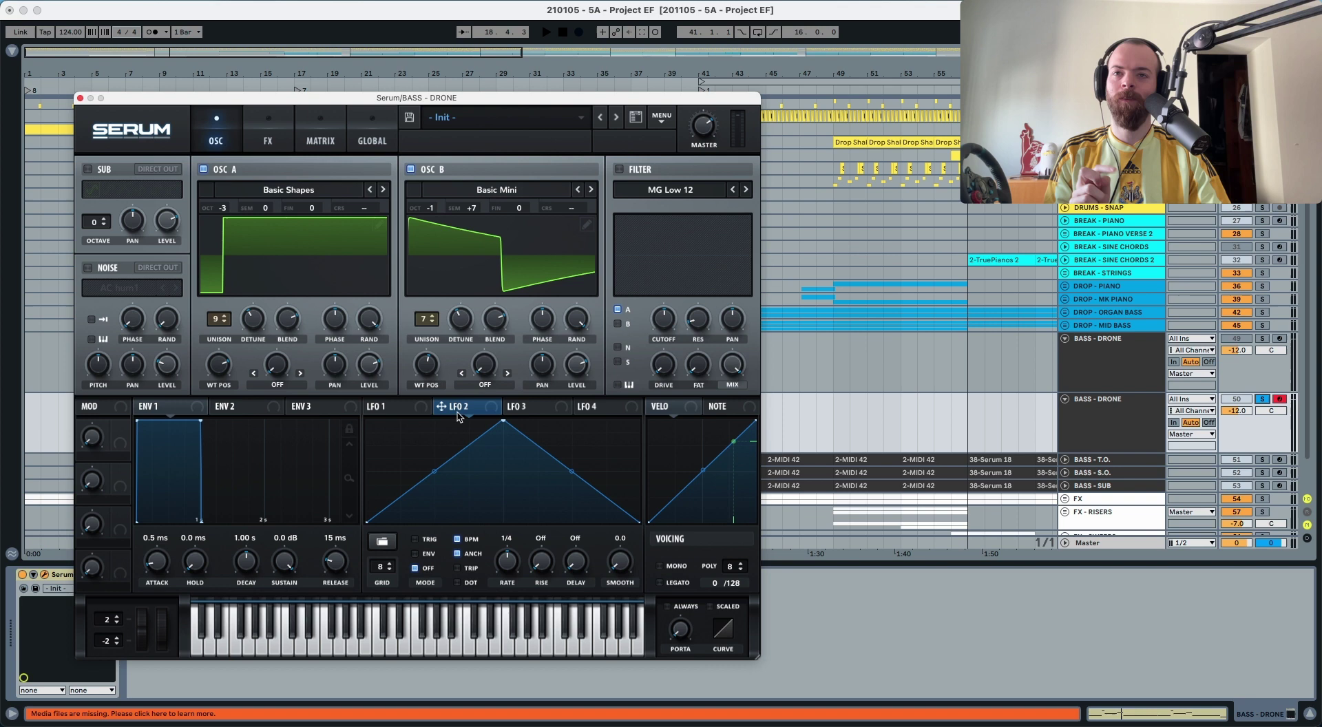
drag(441, 406, 326, 211)
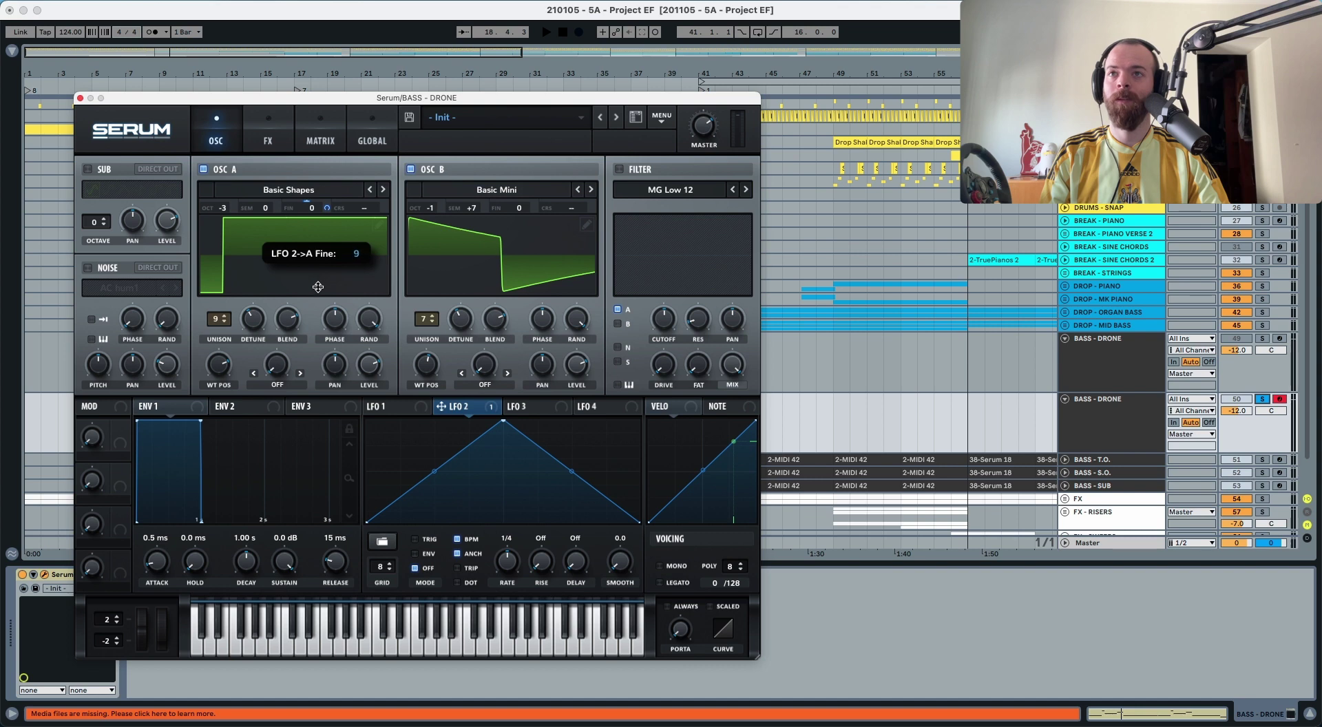
drag(317, 285, 326, 288)
drag(468, 405, 531, 217)
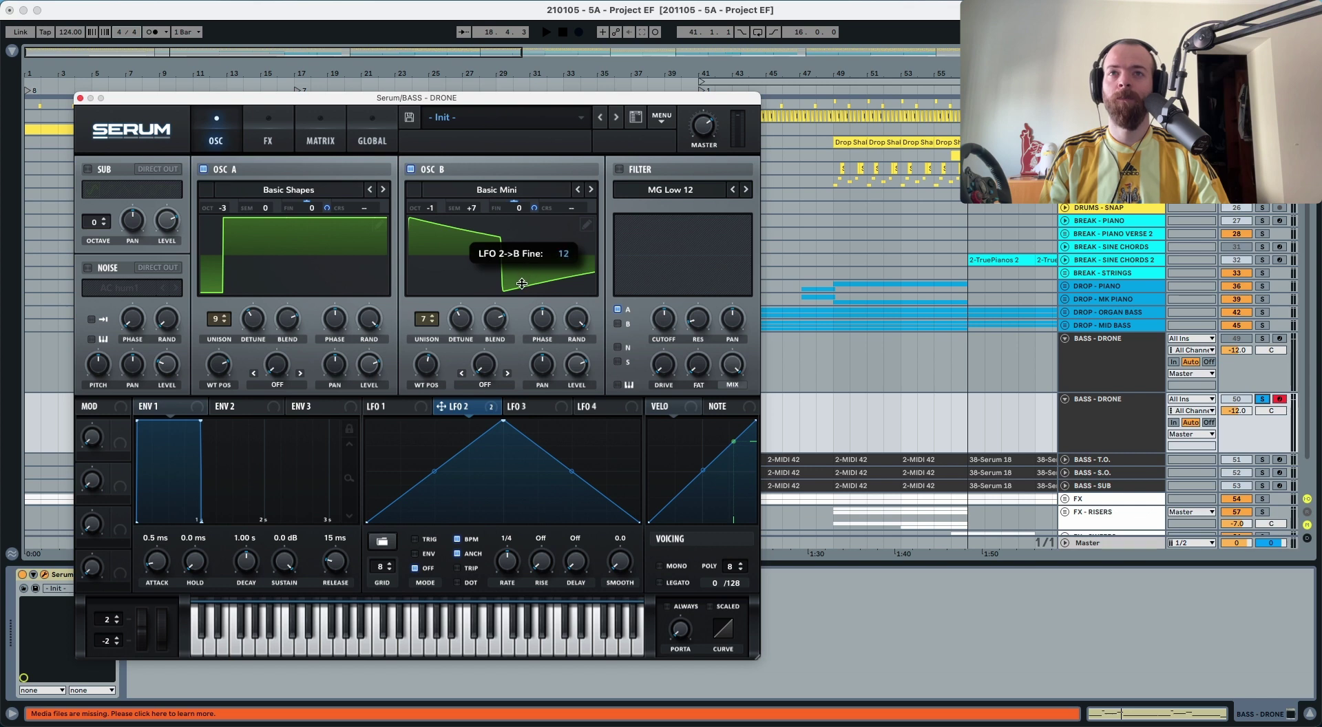
drag(522, 285, 521, 284)
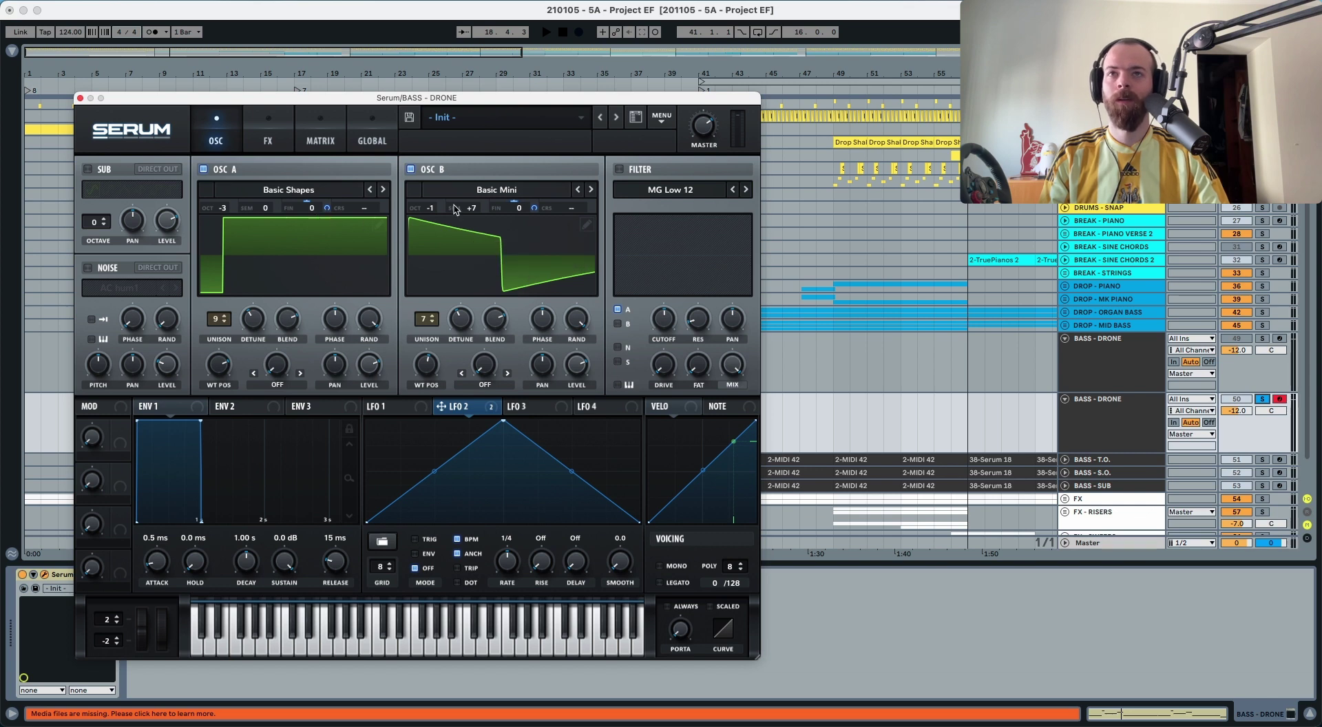
key(space)
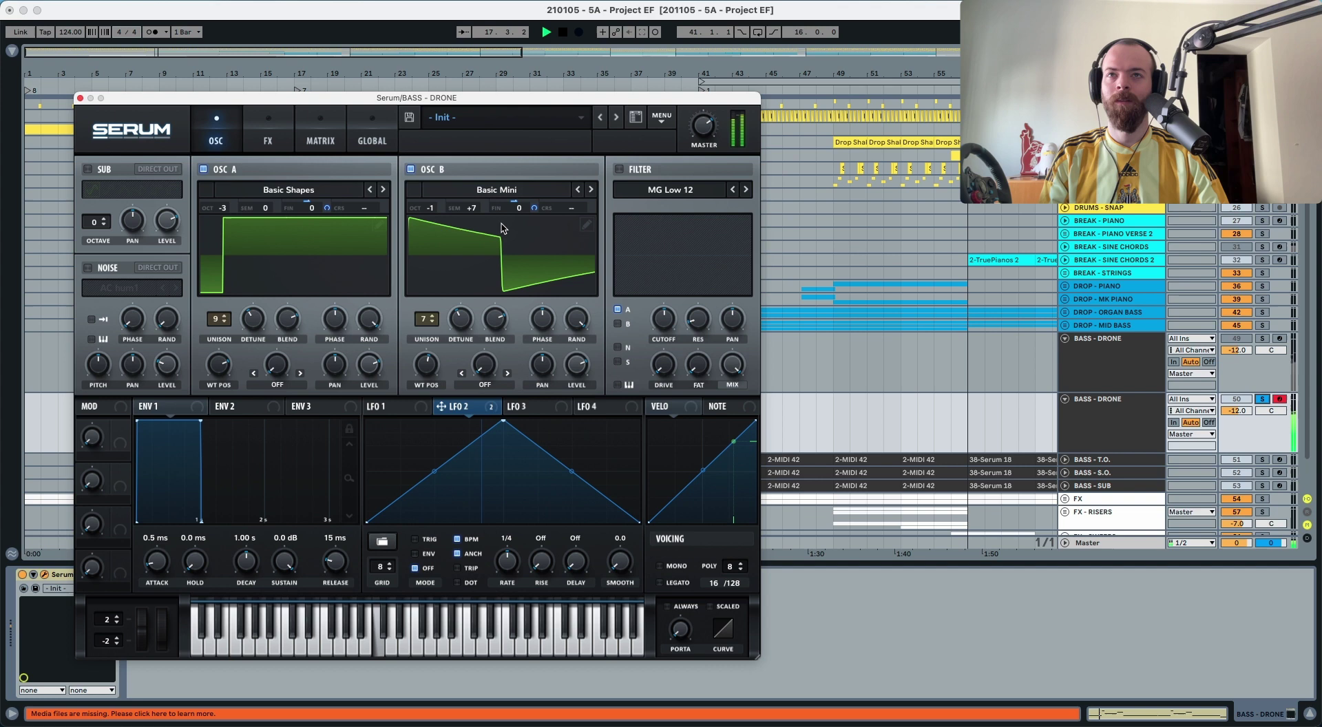
key(space)
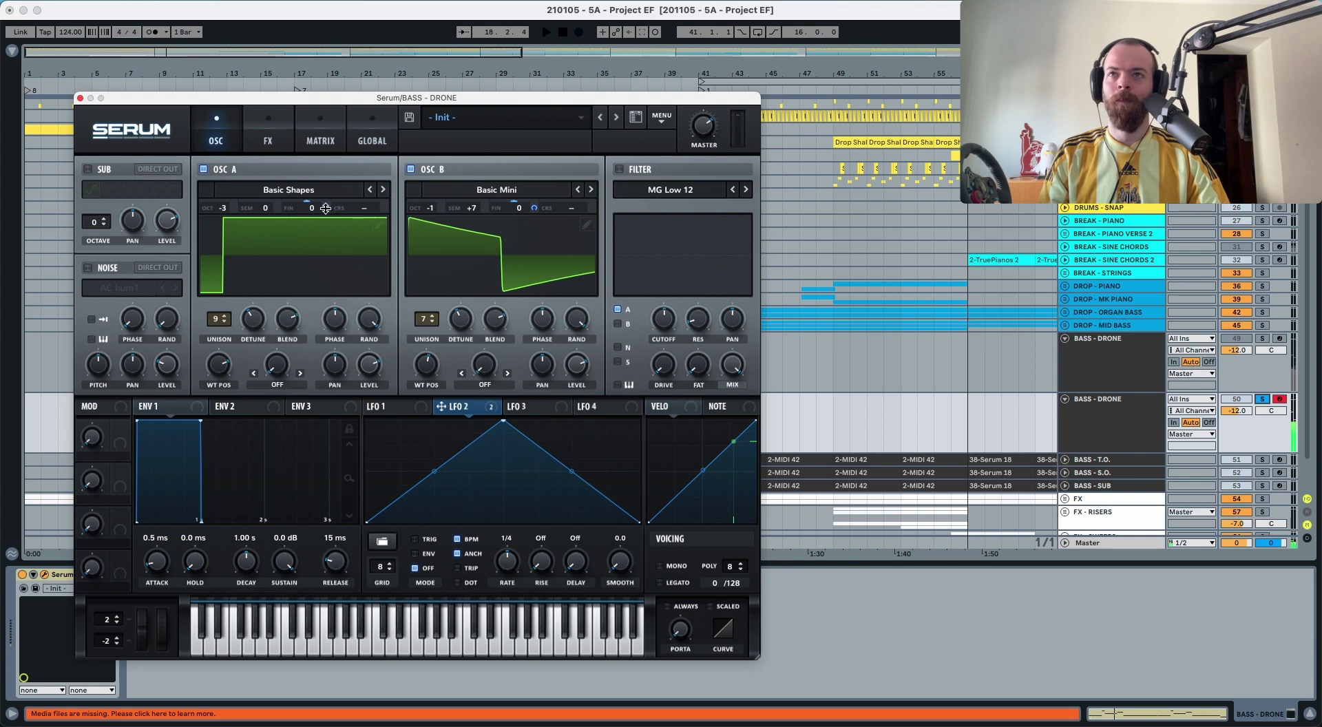
Adjust the LFO 2 fine-tuning depths to 14 on OSC A and 9 on OSC B.
drag(326, 208, 535, 194)
key(space)
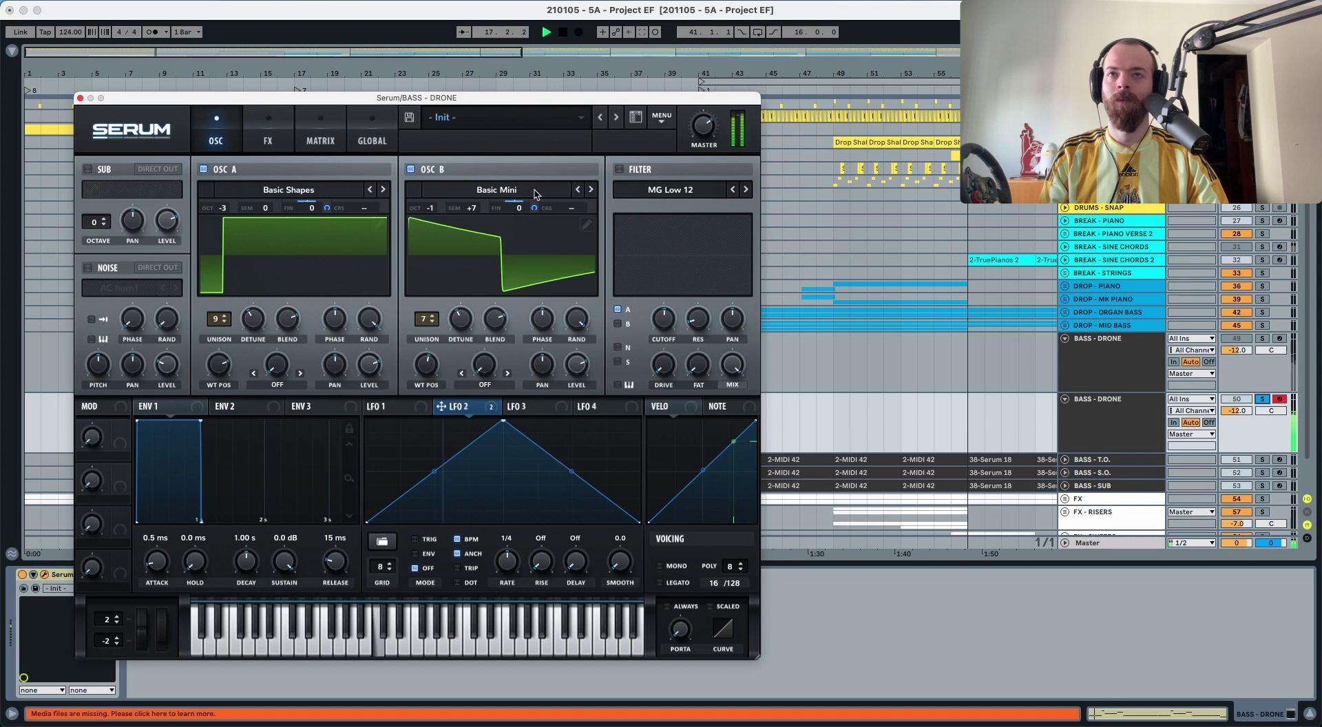
key(space)
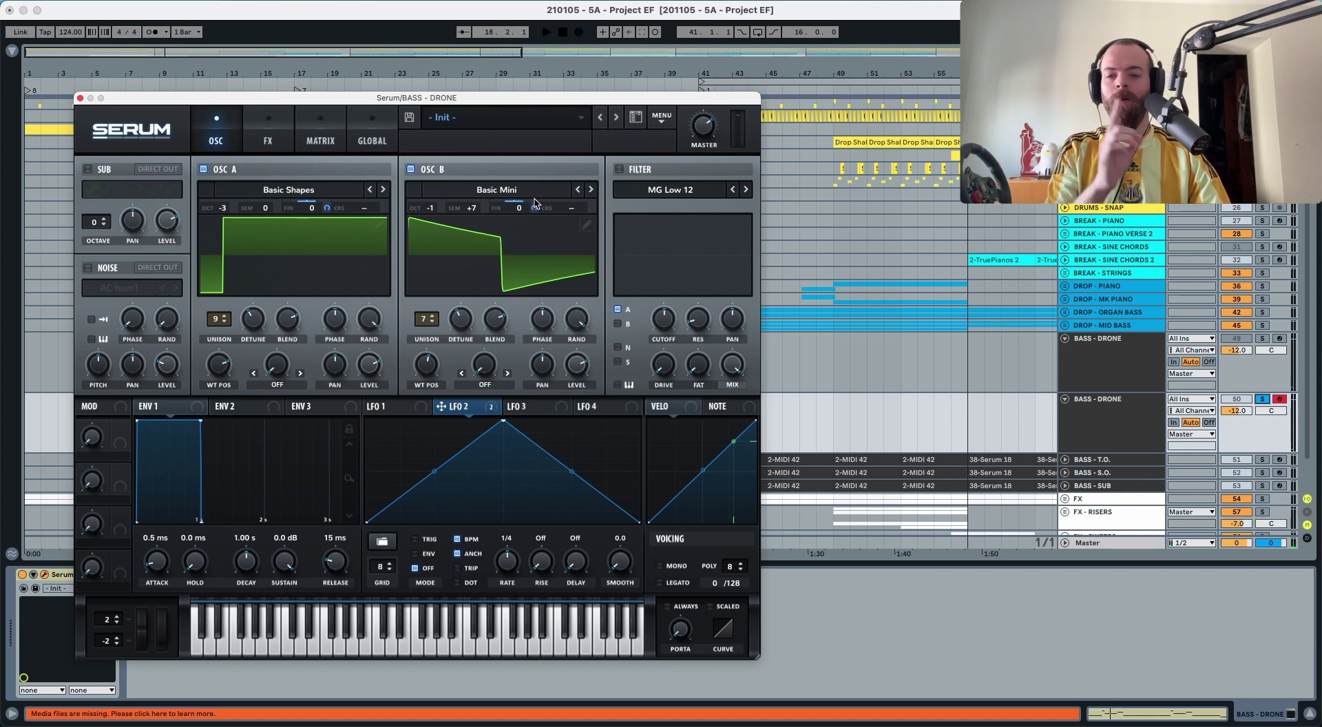
drag(331, 207, 327, 231)
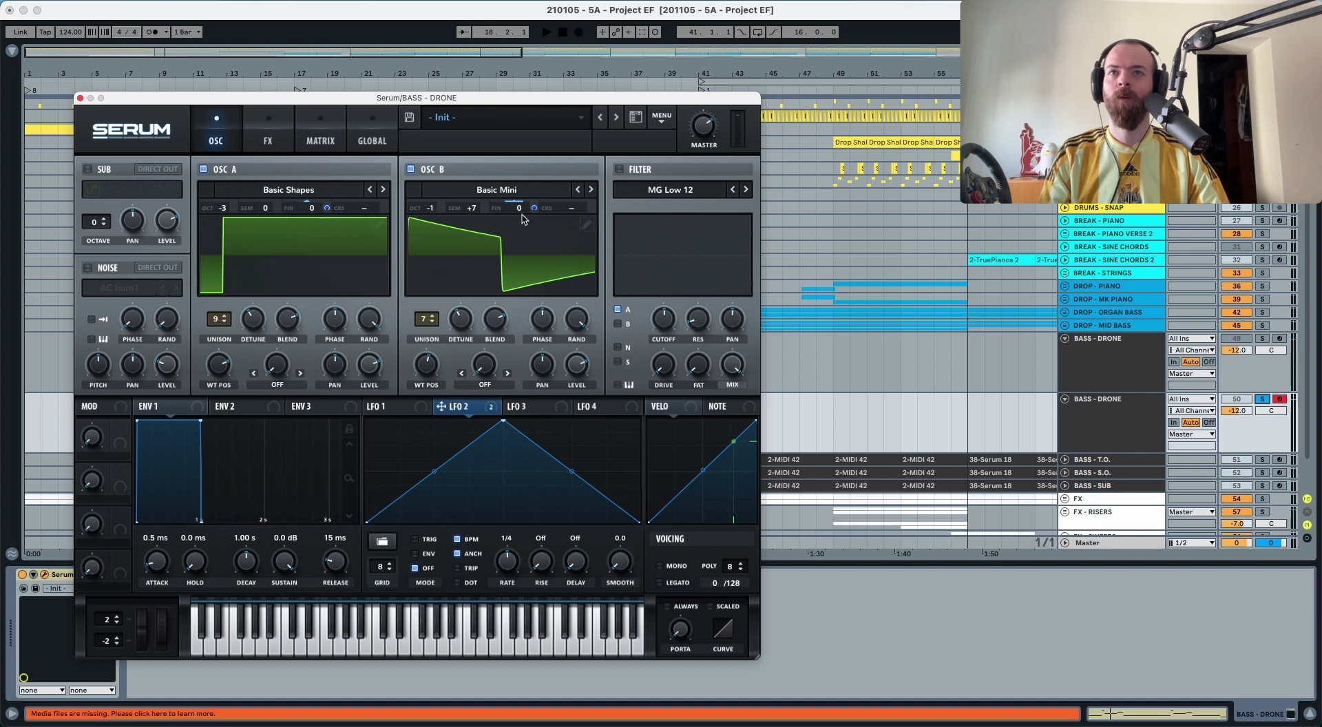
drag(533, 208, 532, 235)
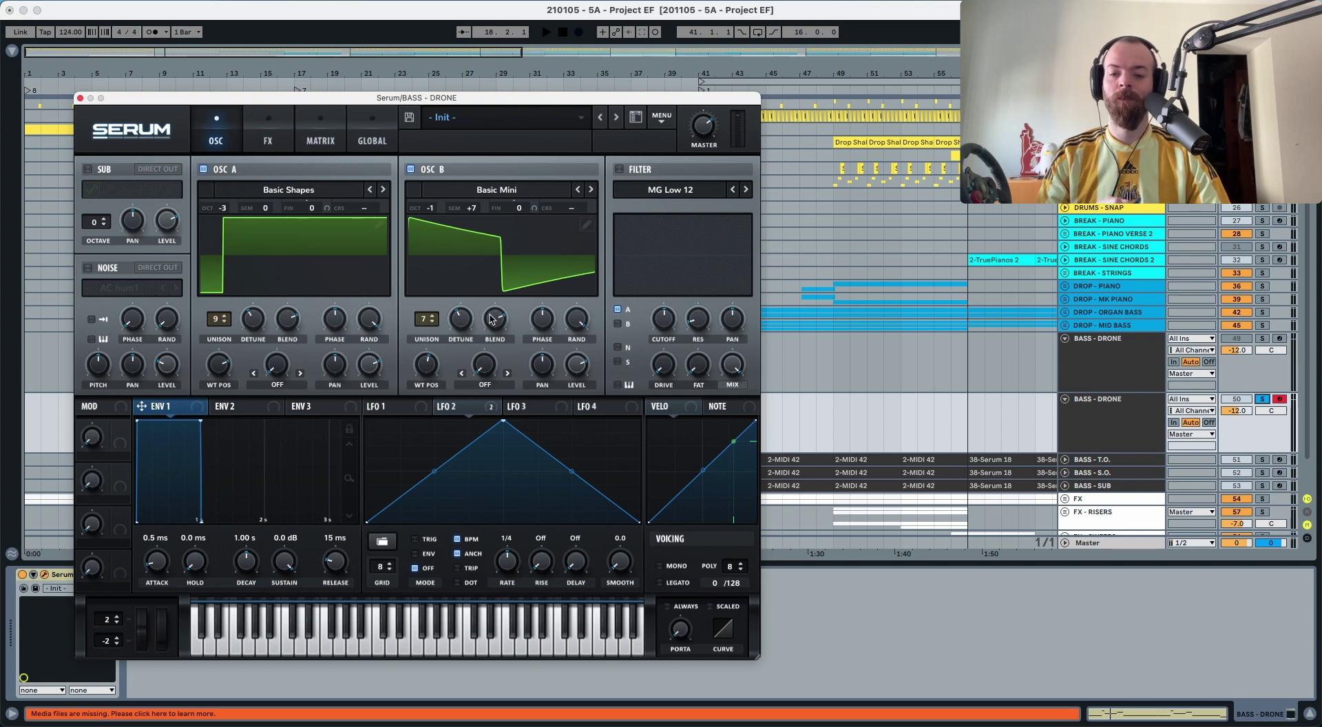
Enable an MG Low 24 filter with cutoff near 232 Hz and route OSC B through it.
click(619, 169)
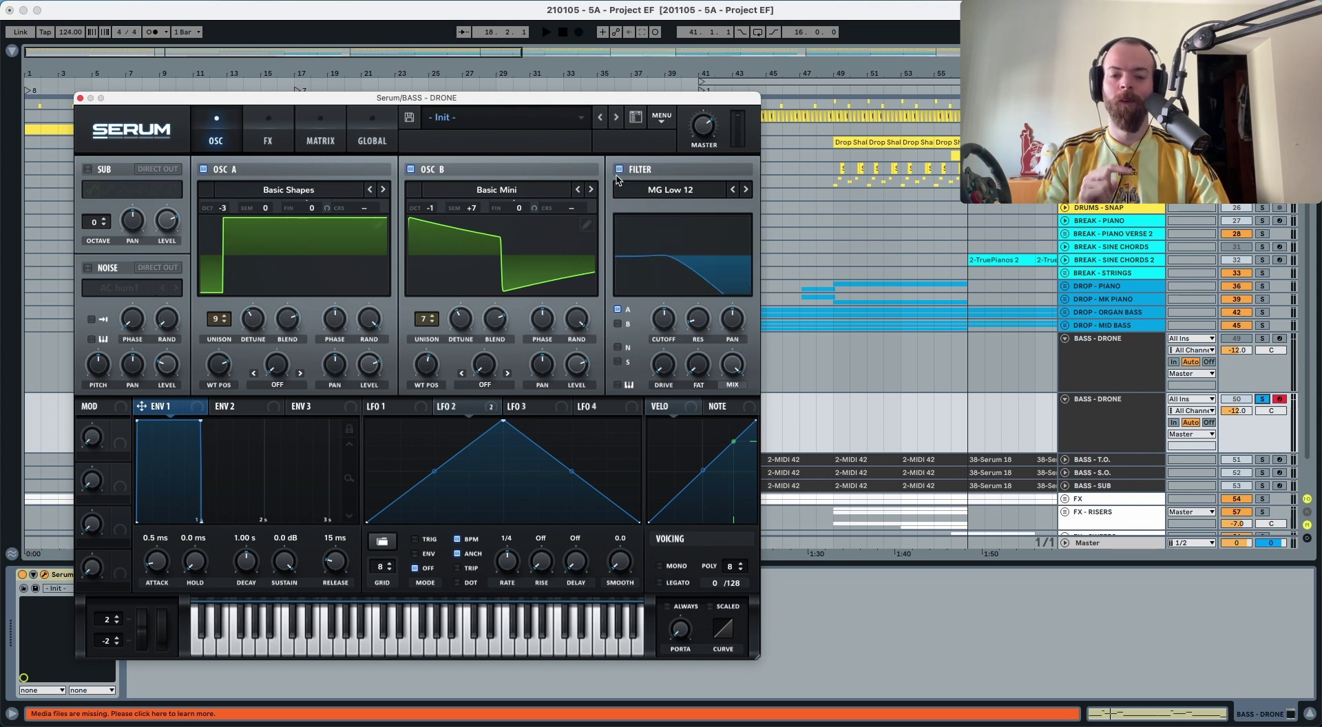
click(748, 190)
click(748, 190)
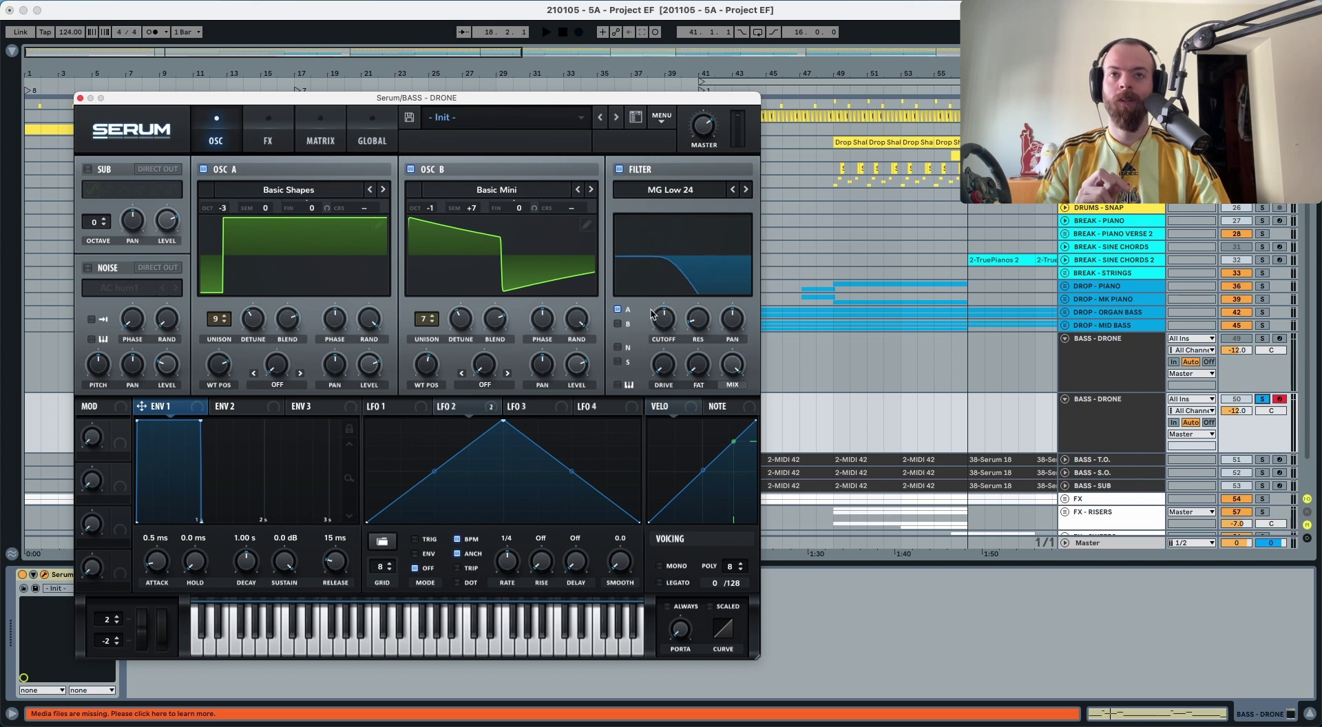
drag(653, 314, 661, 327)
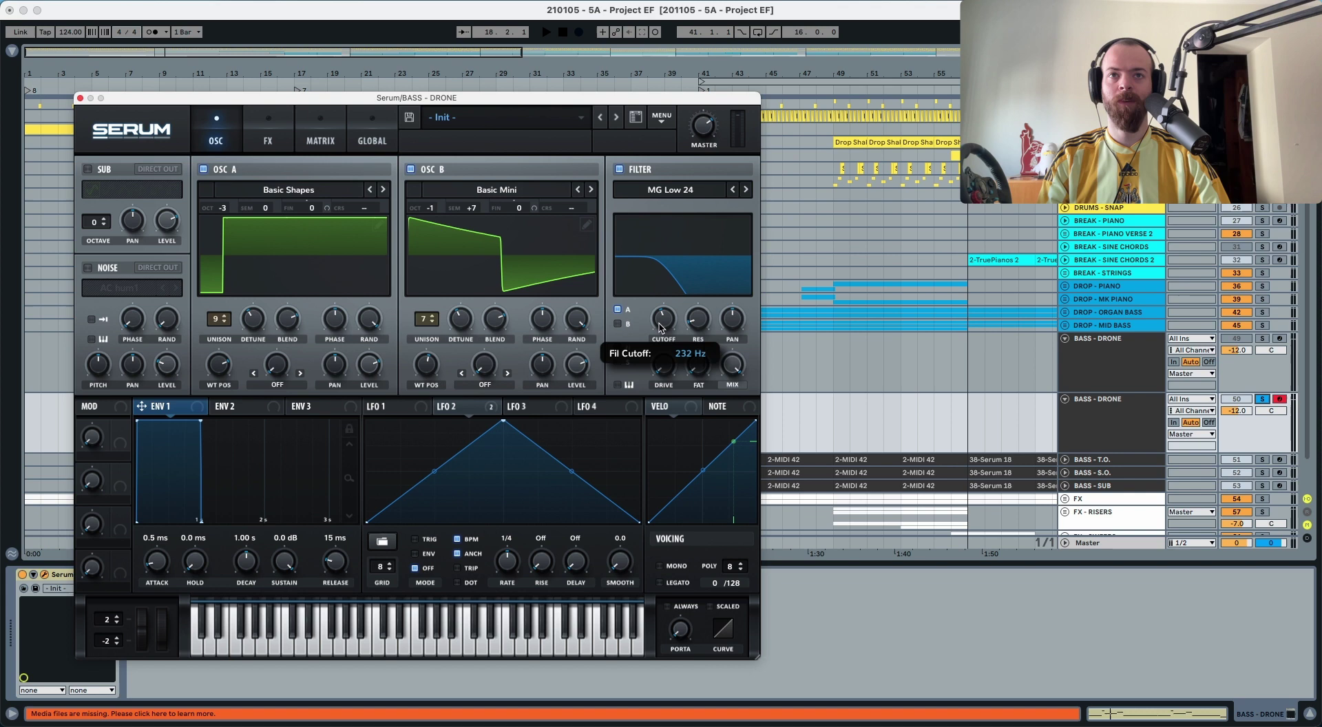
click(618, 324)
key(space)
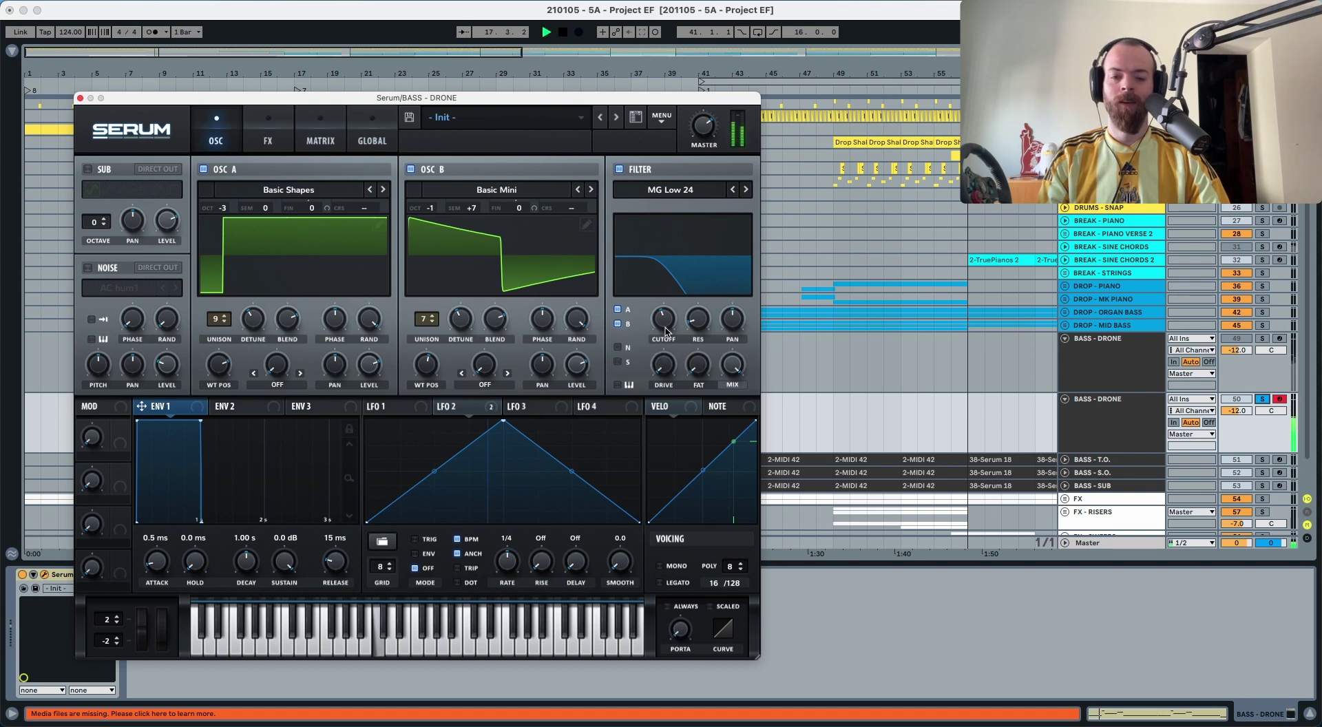
key(space)
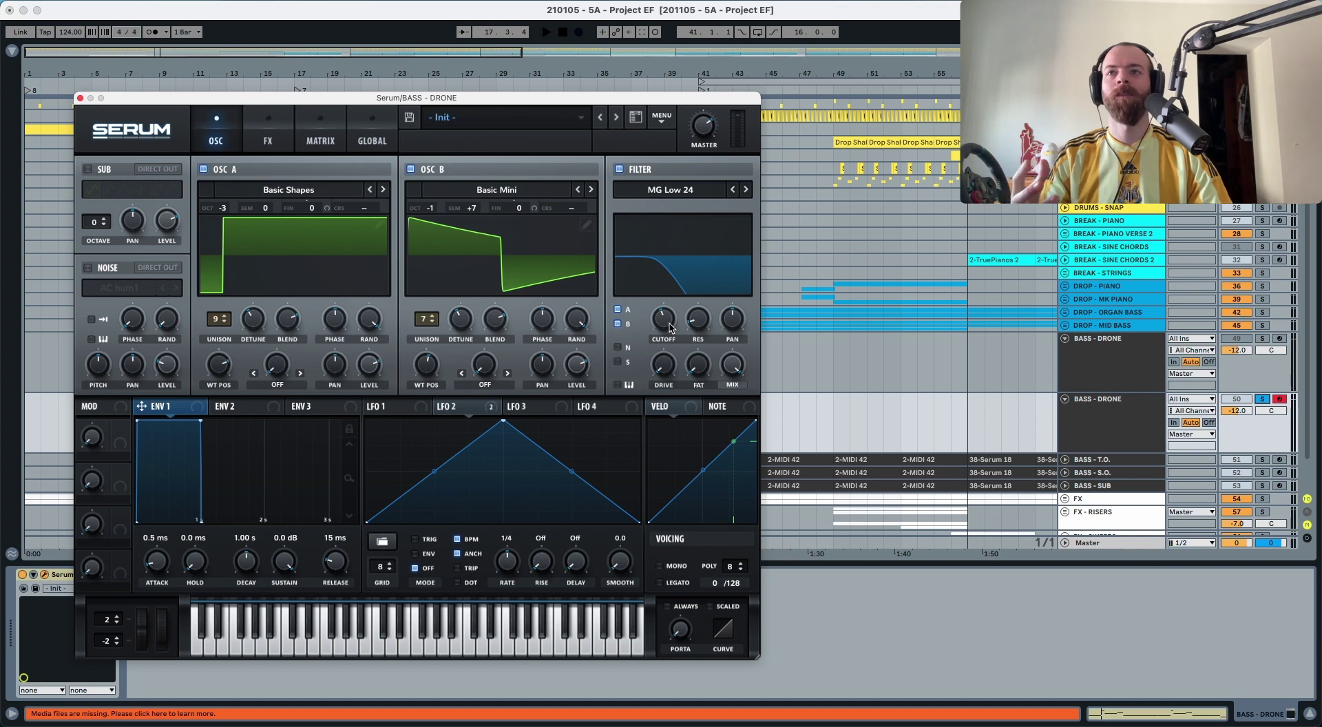
Give ENV 2 a 1.35 s decay and 0% sustain, modulating filter cutoff by 39.
click(253, 409)
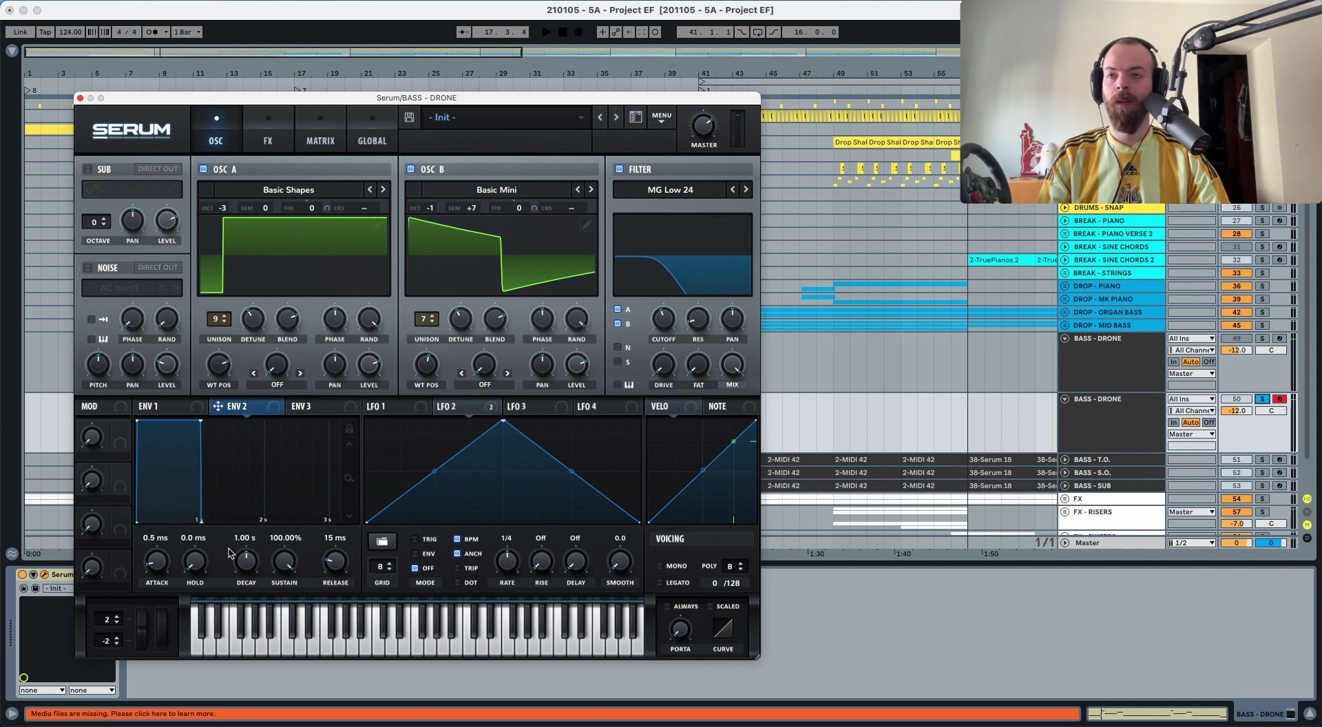
drag(234, 563, 280, 716)
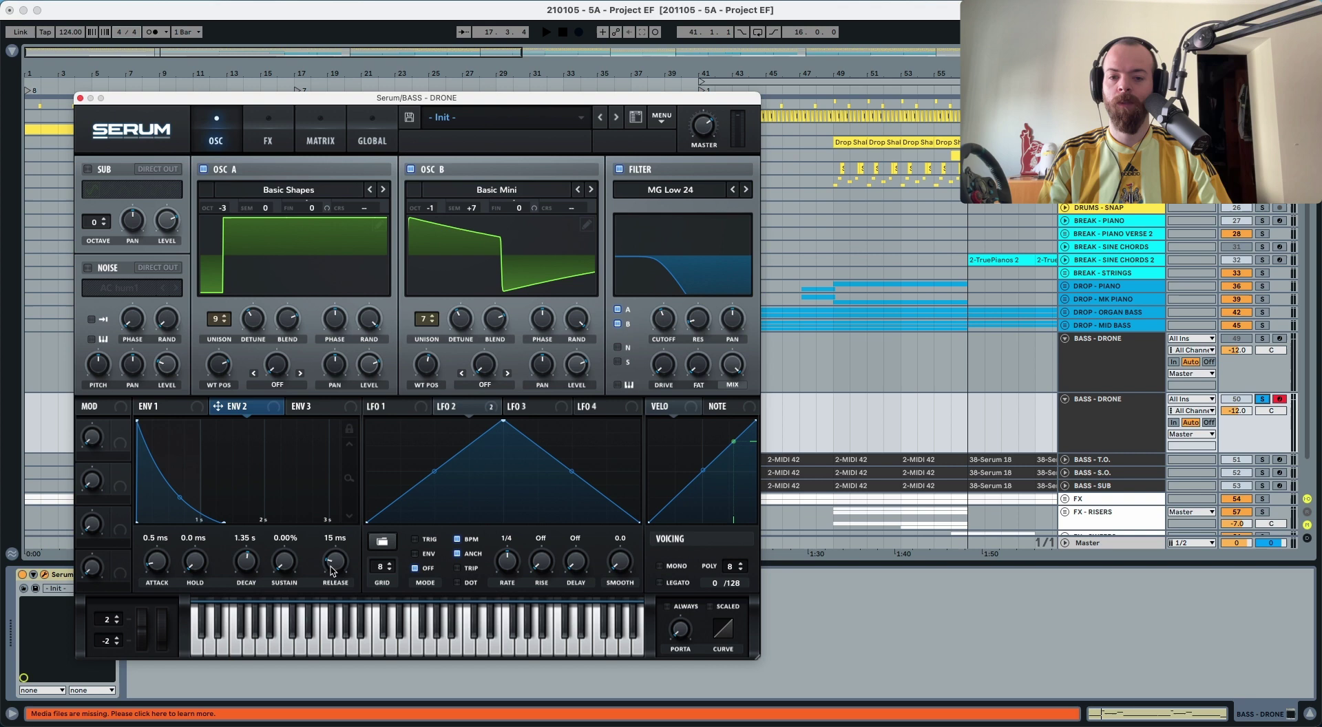
drag(270, 413, 652, 325)
key(space)
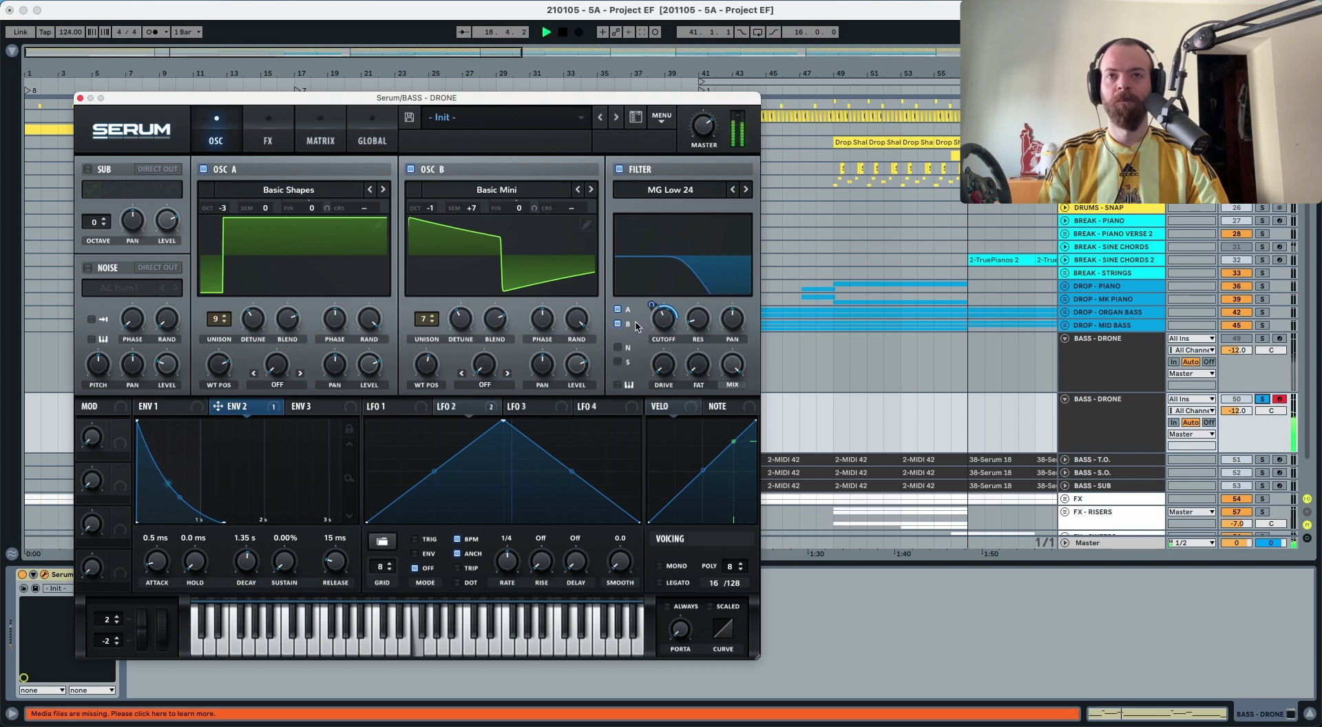
key(space)
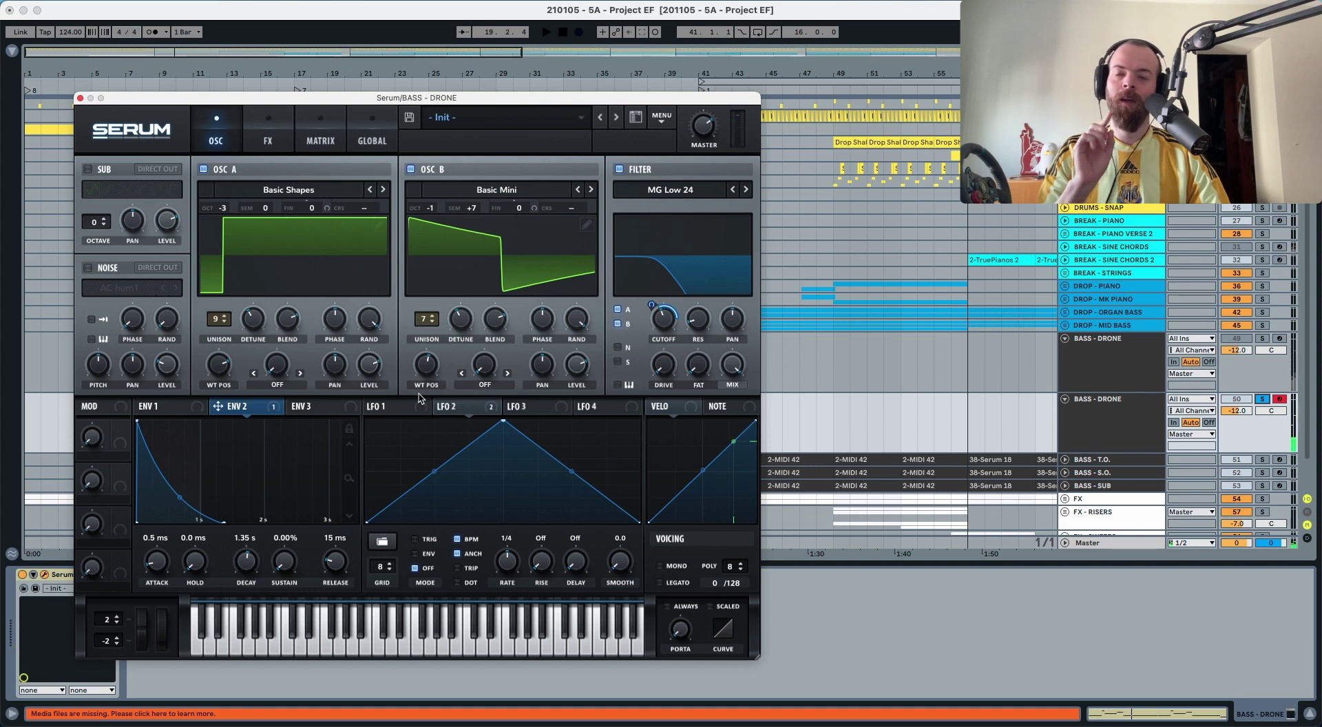
Load a sine into LFO 1, route it to cutoff at depth 10, and free-run it at 0.2 Hz.
click(382, 541)
mouse_move(396, 542)
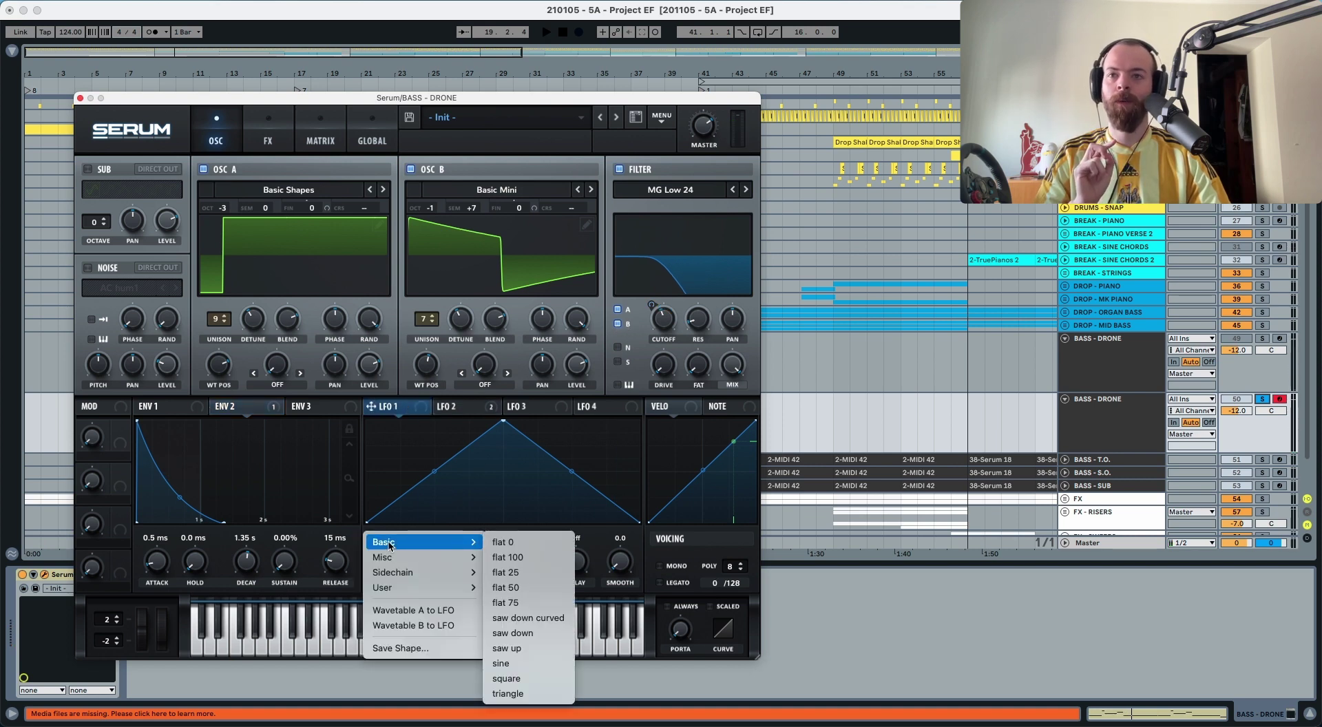
click(524, 664)
drag(425, 409, 650, 346)
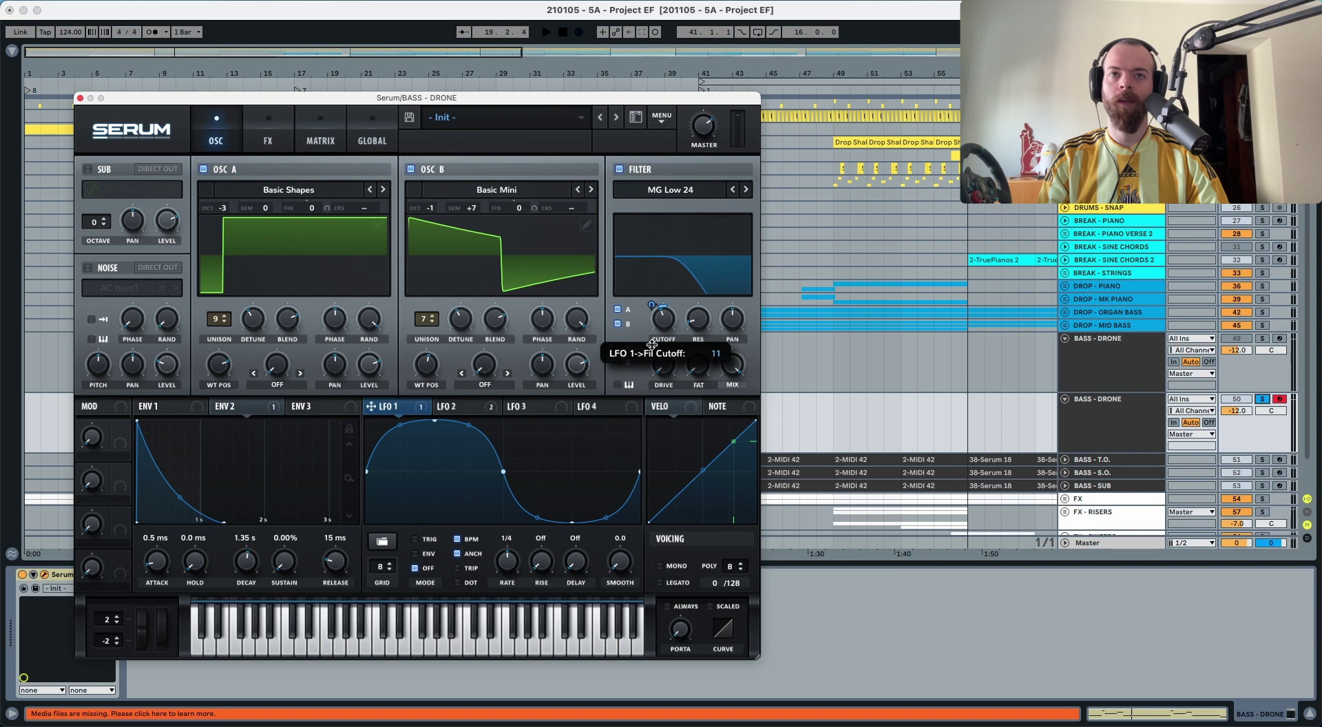
drag(652, 348, 652, 349)
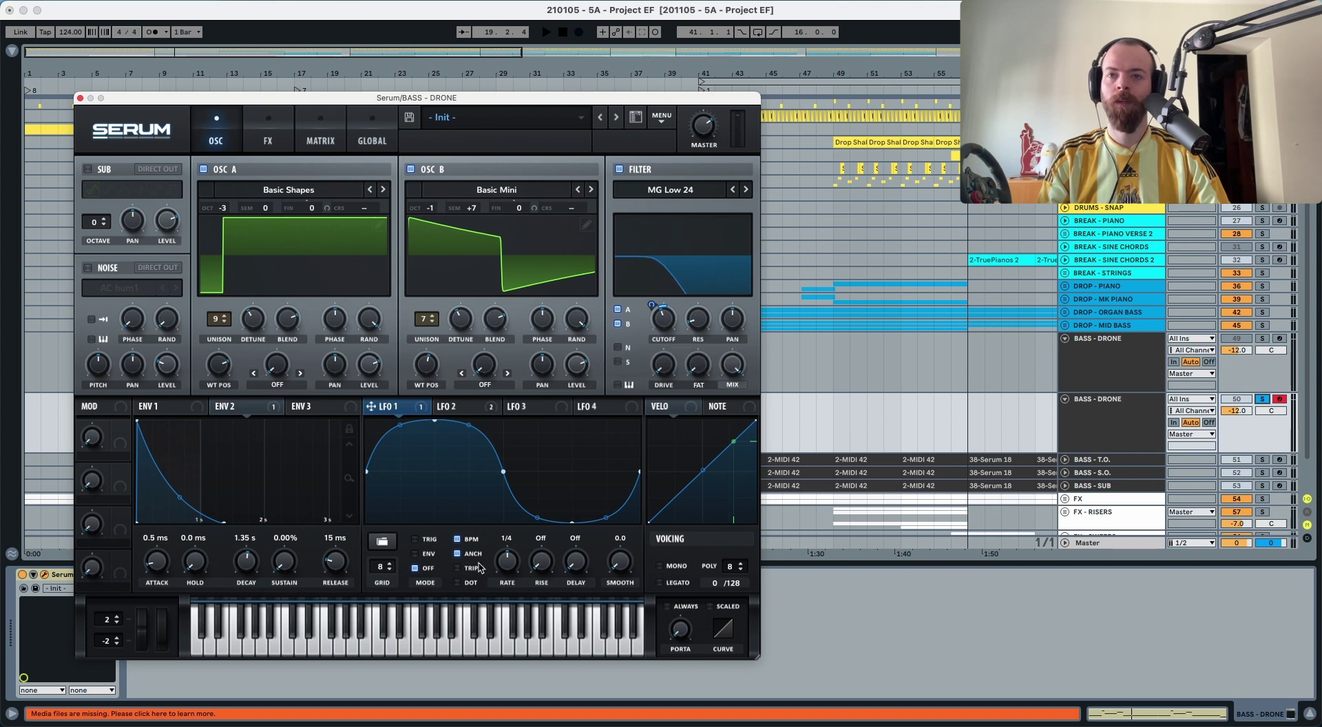
click(457, 540)
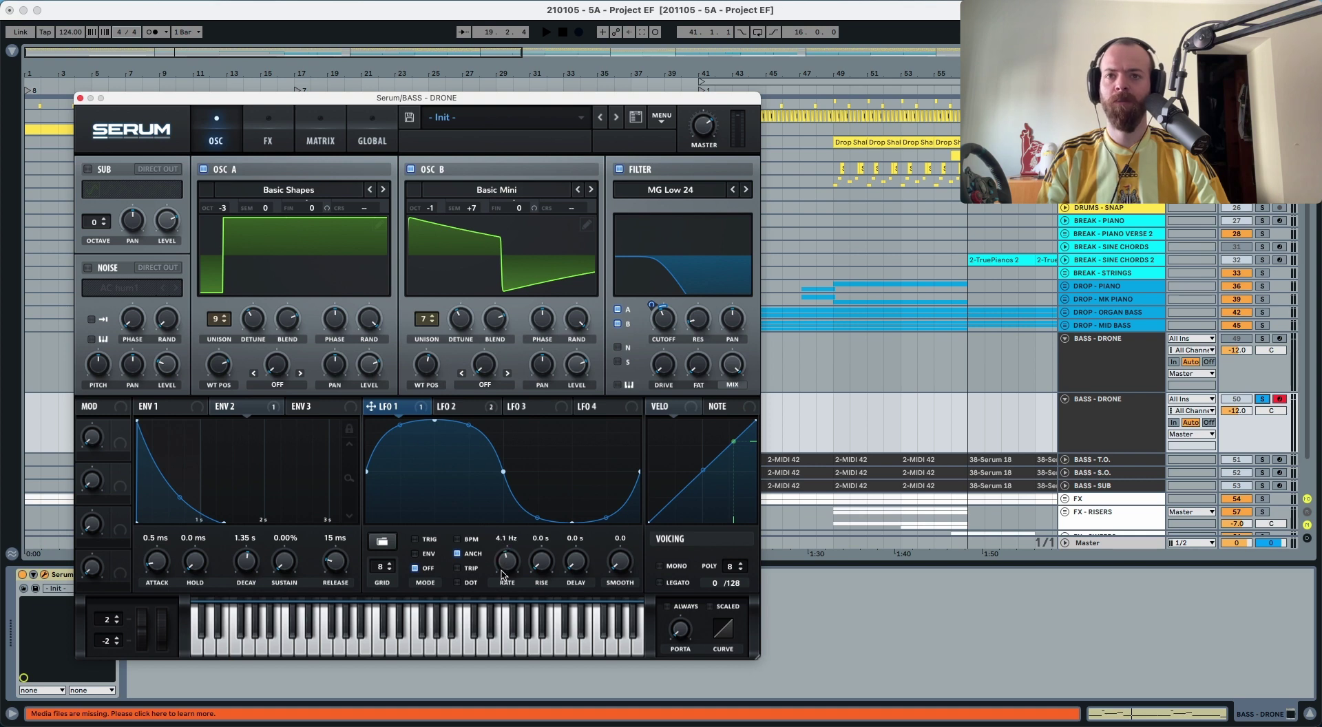
key(space)
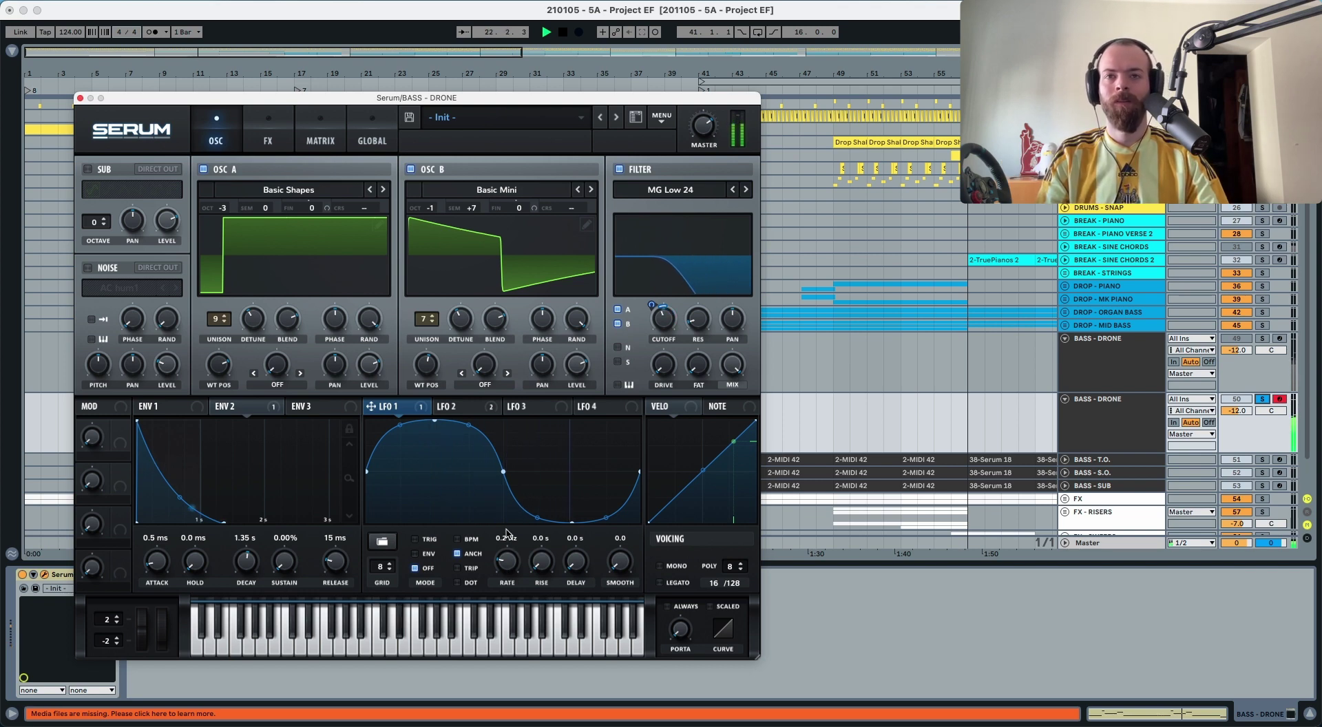
key(space)
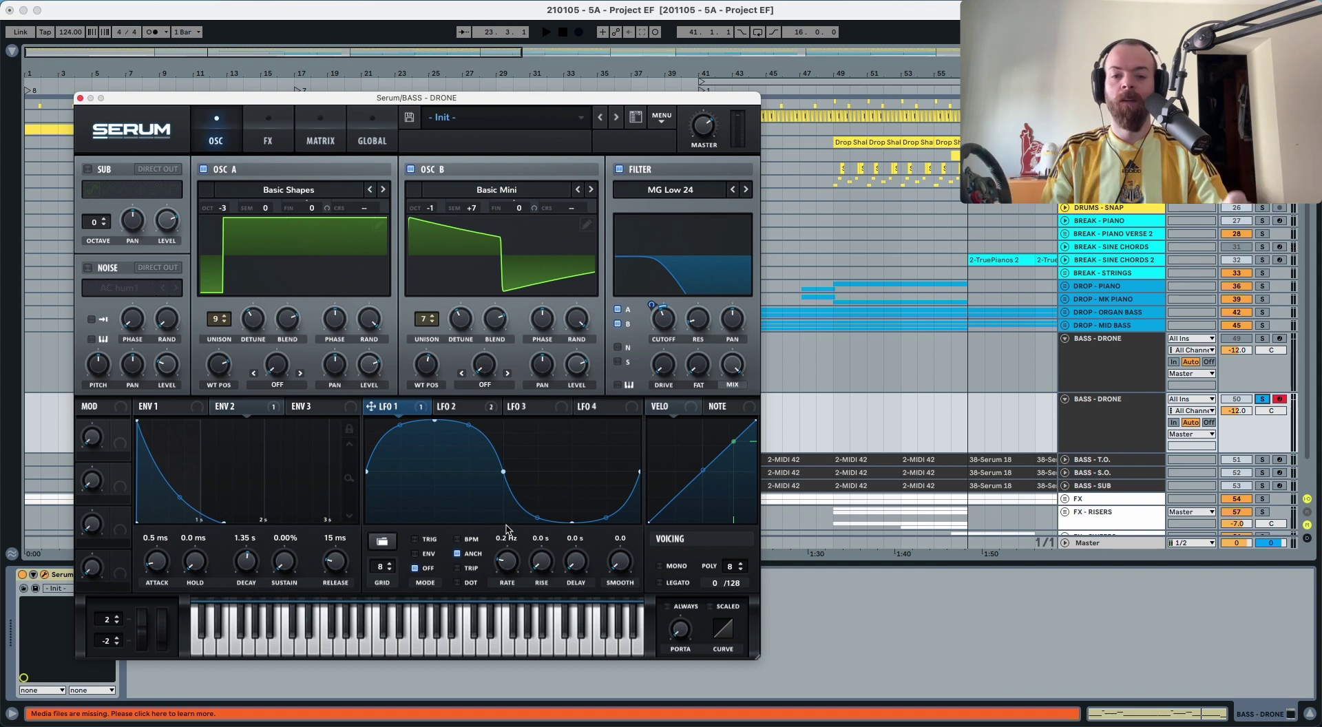
Enable Chorus at the top of the FX chain with its mix around 46%.
click(268, 138)
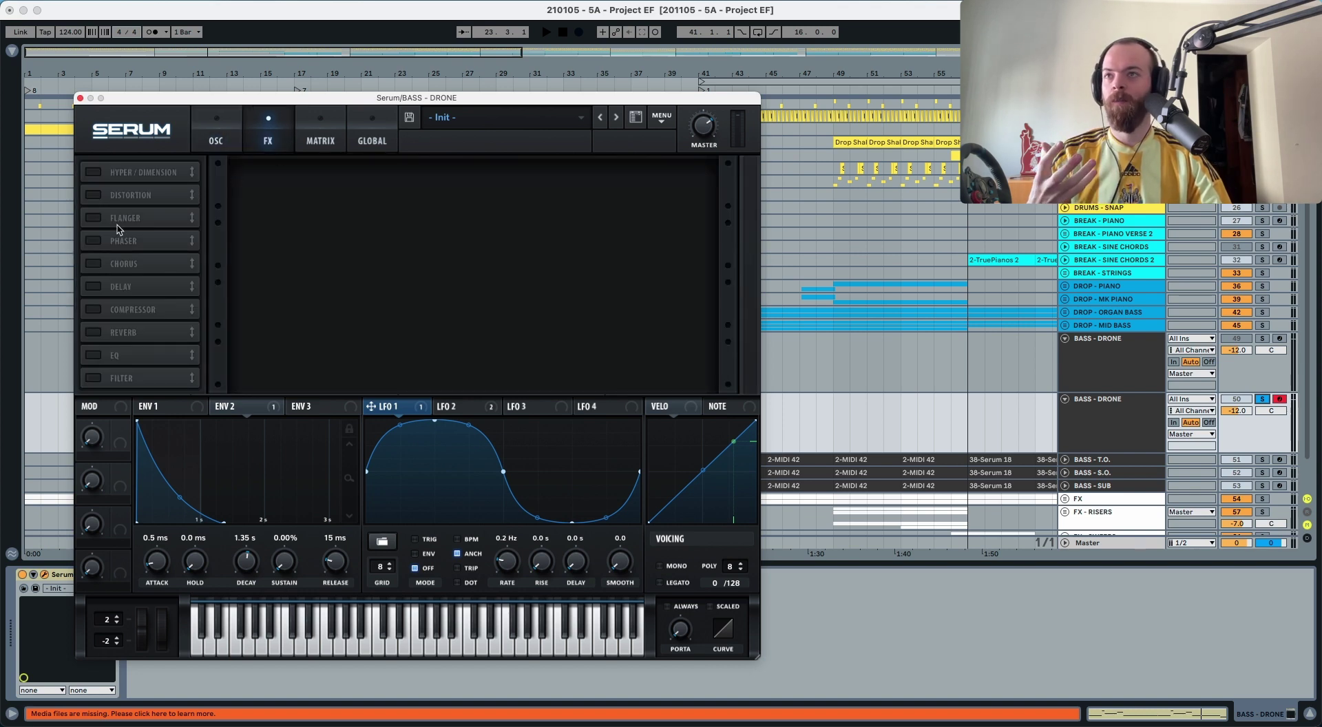
click(93, 265)
drag(124, 267, 128, 171)
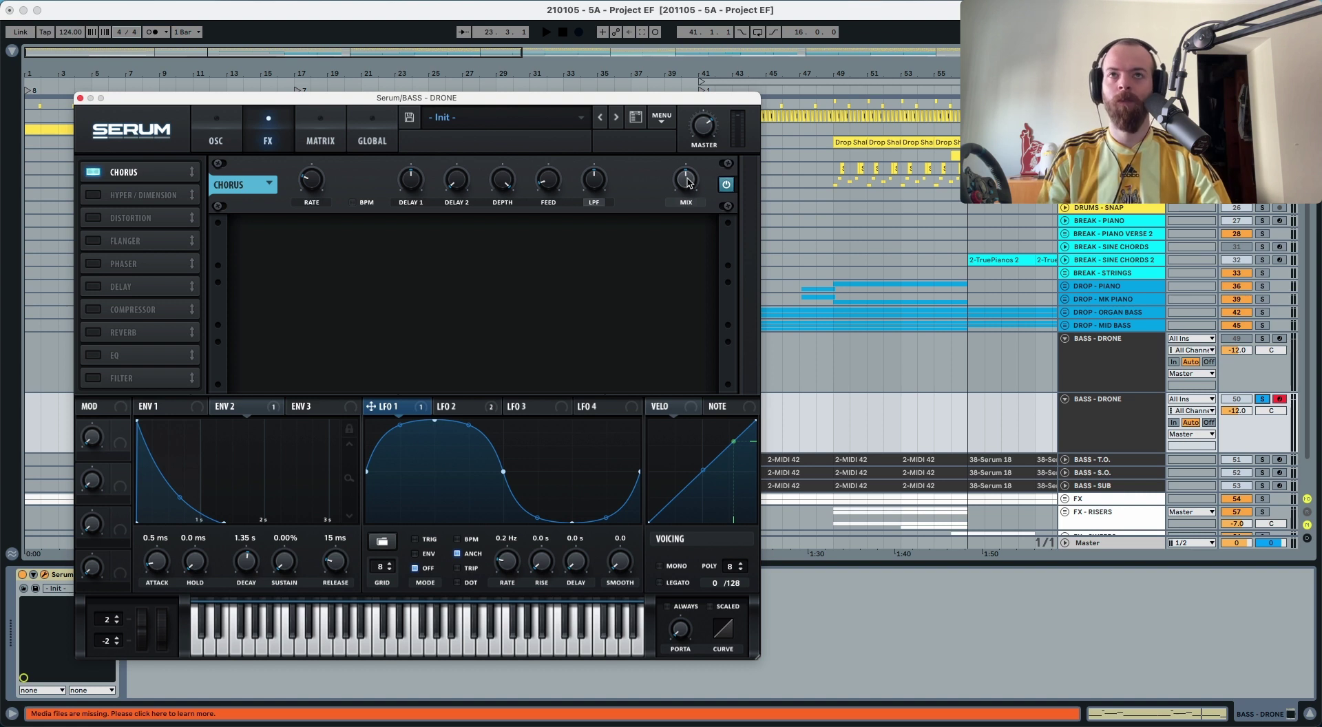
drag(686, 180, 686, 201)
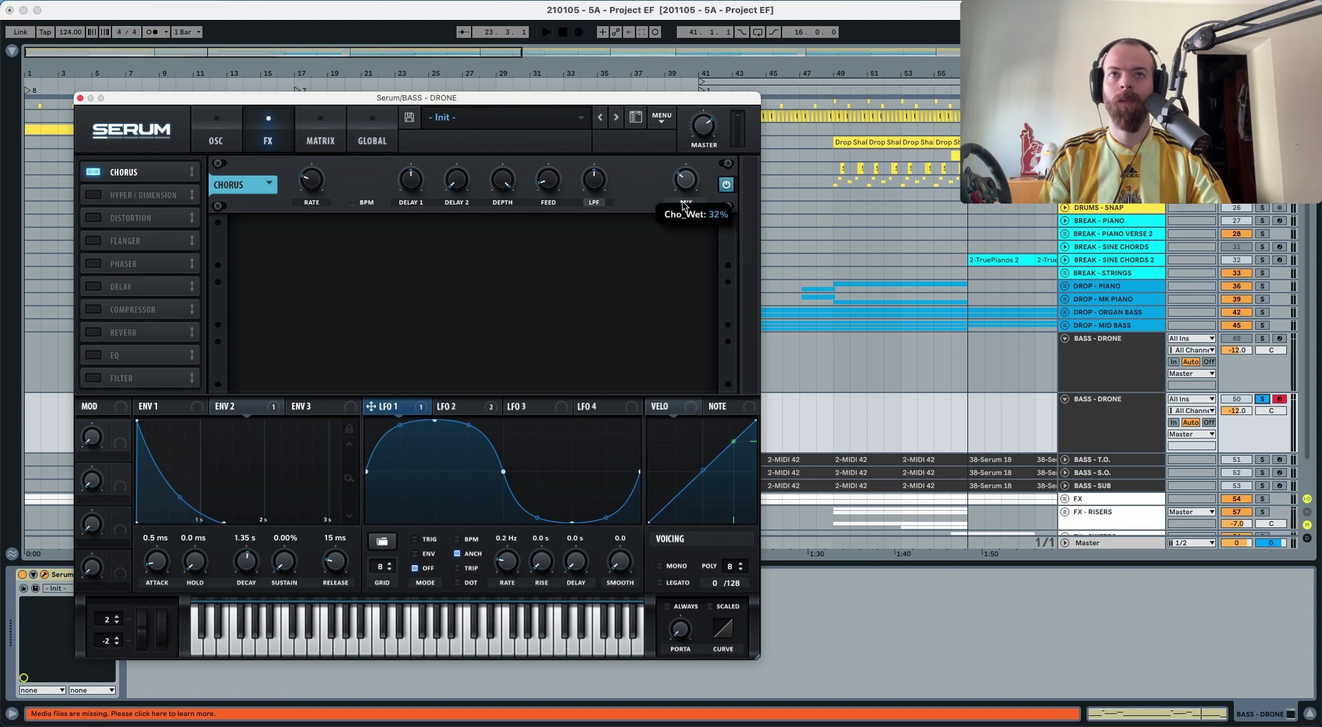
key(space)
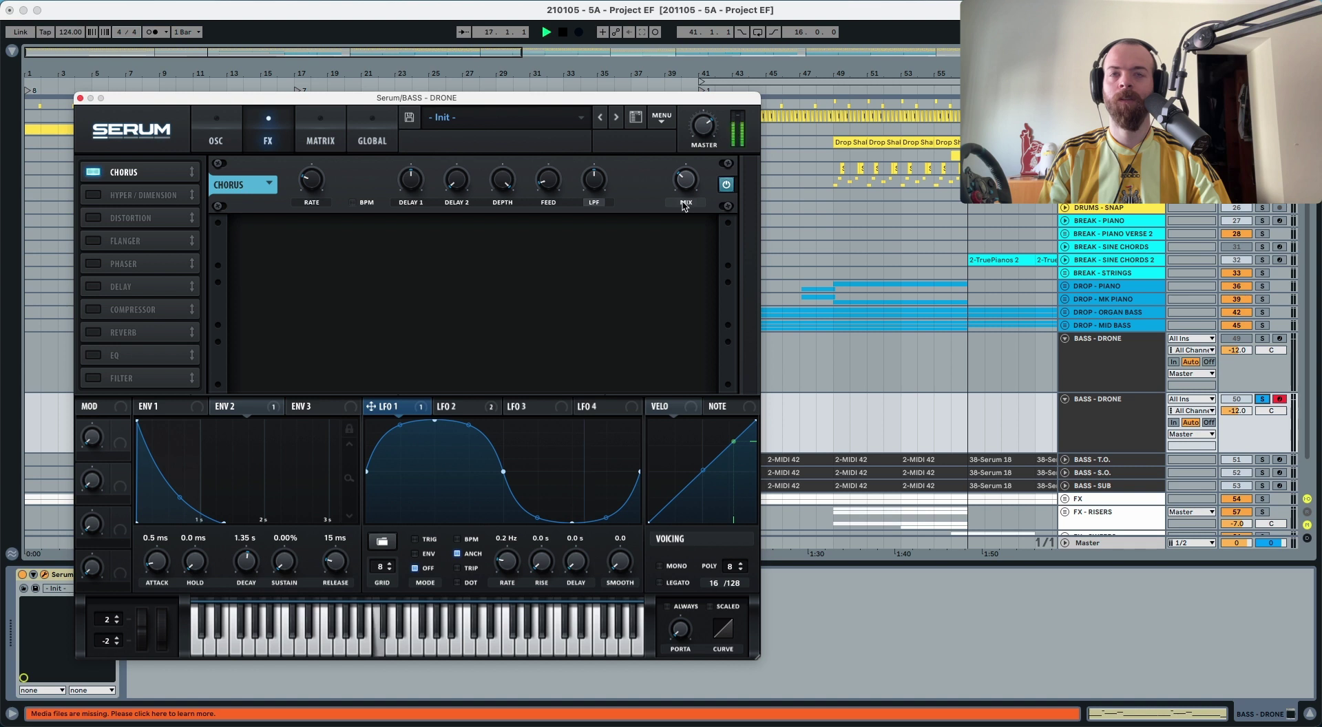
mouse_move(684, 206)
mouse_down()
mouse_move(693, 138)
mouse_move(685, 190)
mouse_up()
key(space)
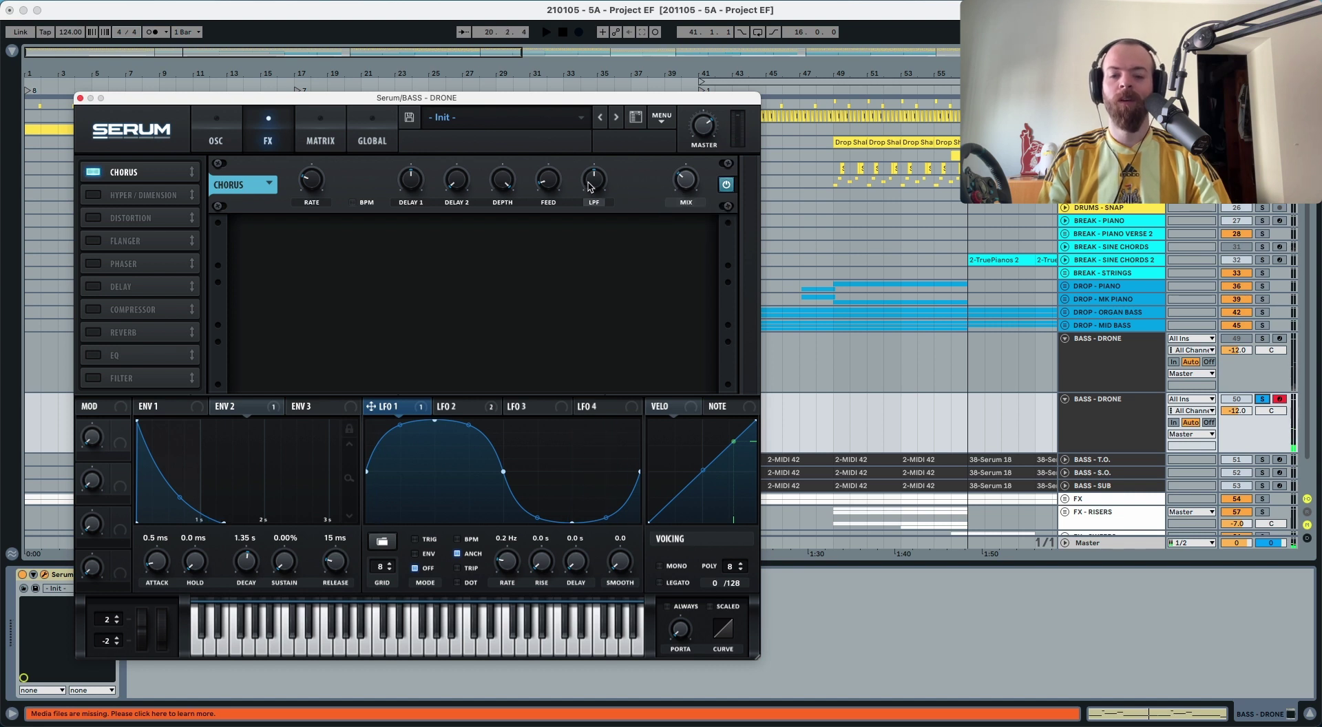
Tweak the chorus low-pass and depth to about 7.8 ms, then raise the mix to 68%.
drag(589, 183, 556, 150)
key(space)
key(space)
key(space)
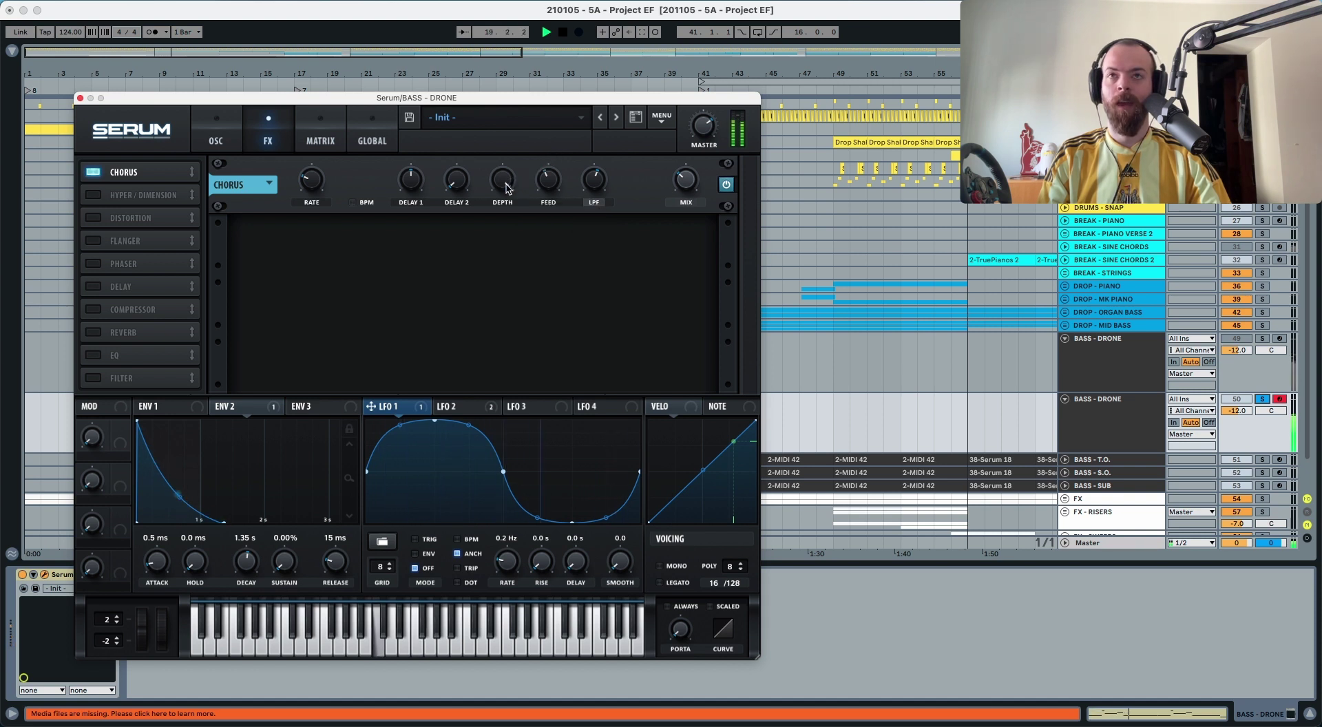
key(space)
drag(507, 186, 506, 183)
drag(506, 229, 503, 260)
key(space)
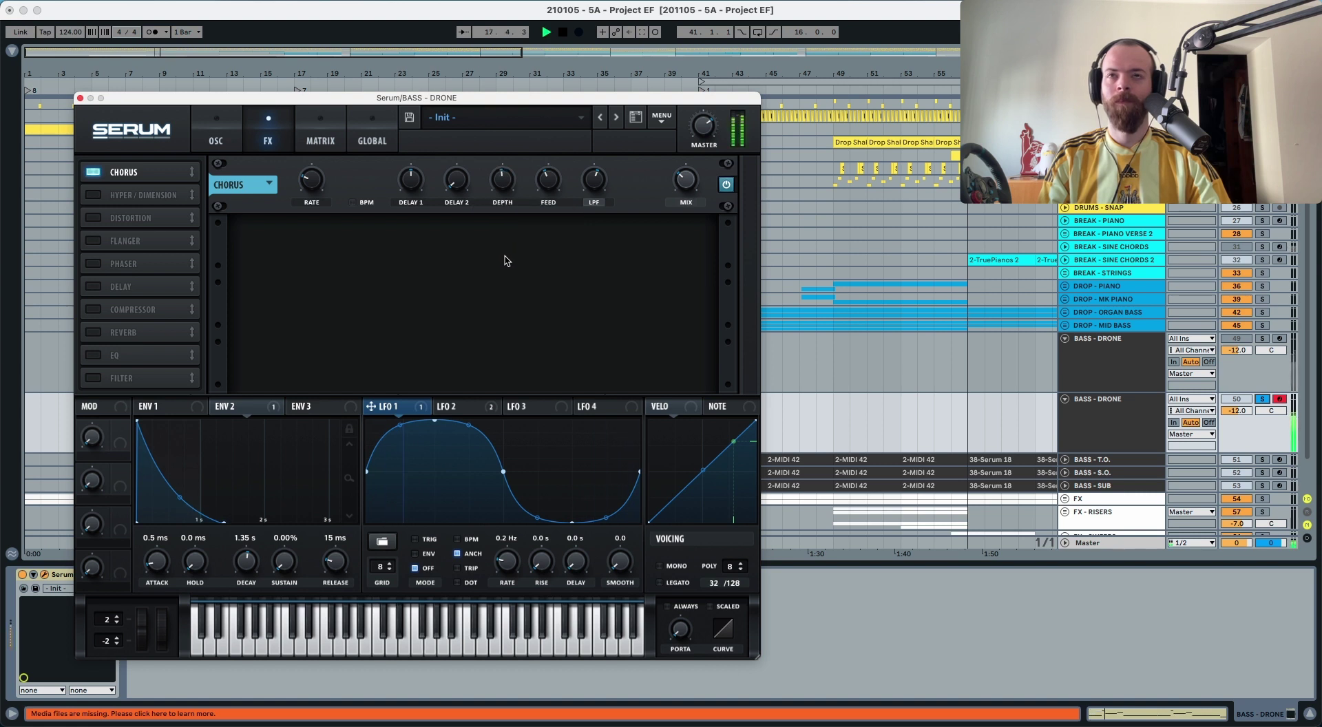
mouse_move(683, 183)
mouse_down()
mouse_move(695, 113)
mouse_move(680, 178)
mouse_up()
Enable Serum's Flanger after the Chorus and audition its wet mix, settling at 35%.
key(space)
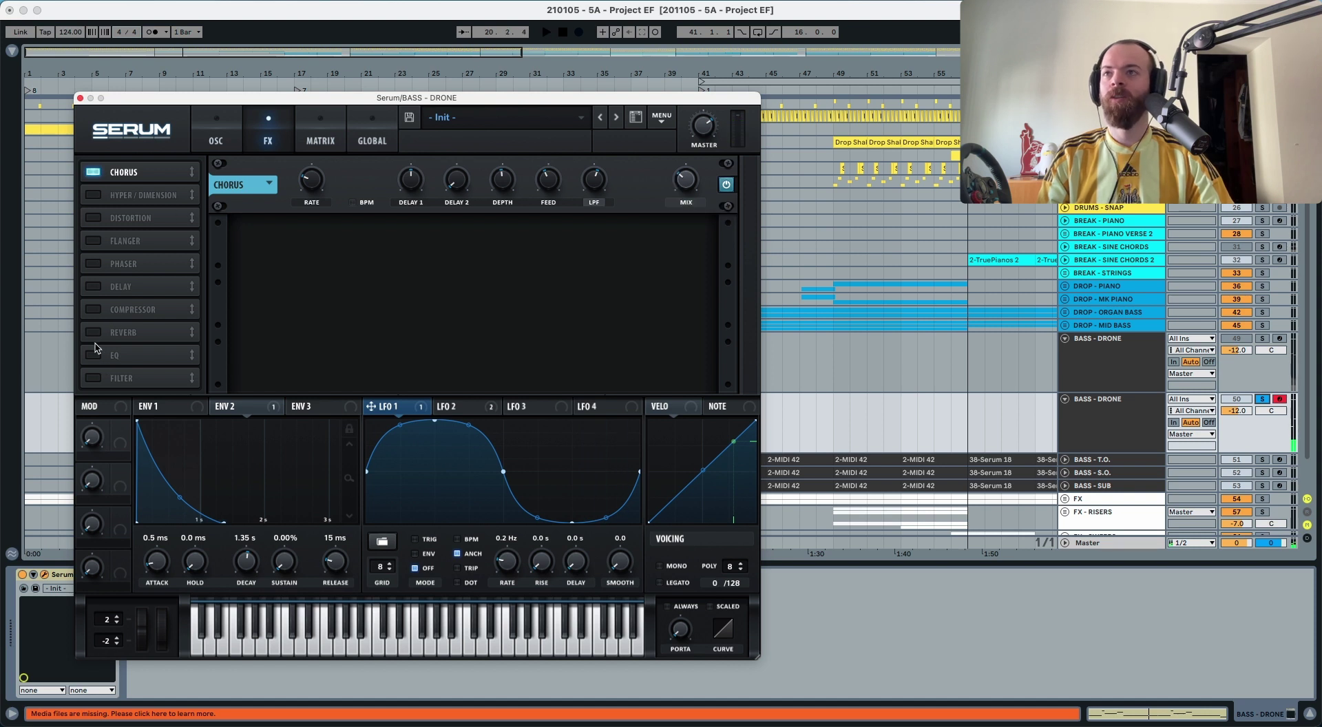
click(95, 244)
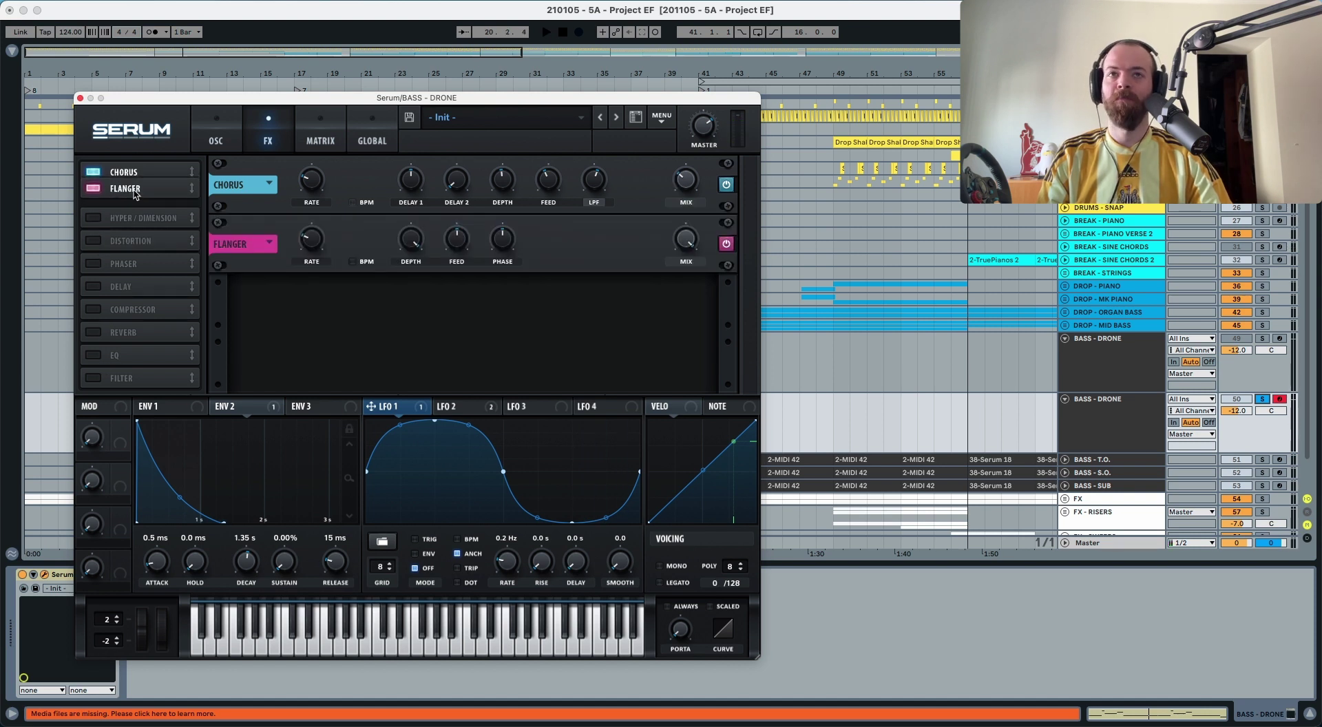
drag(675, 244, 677, 265)
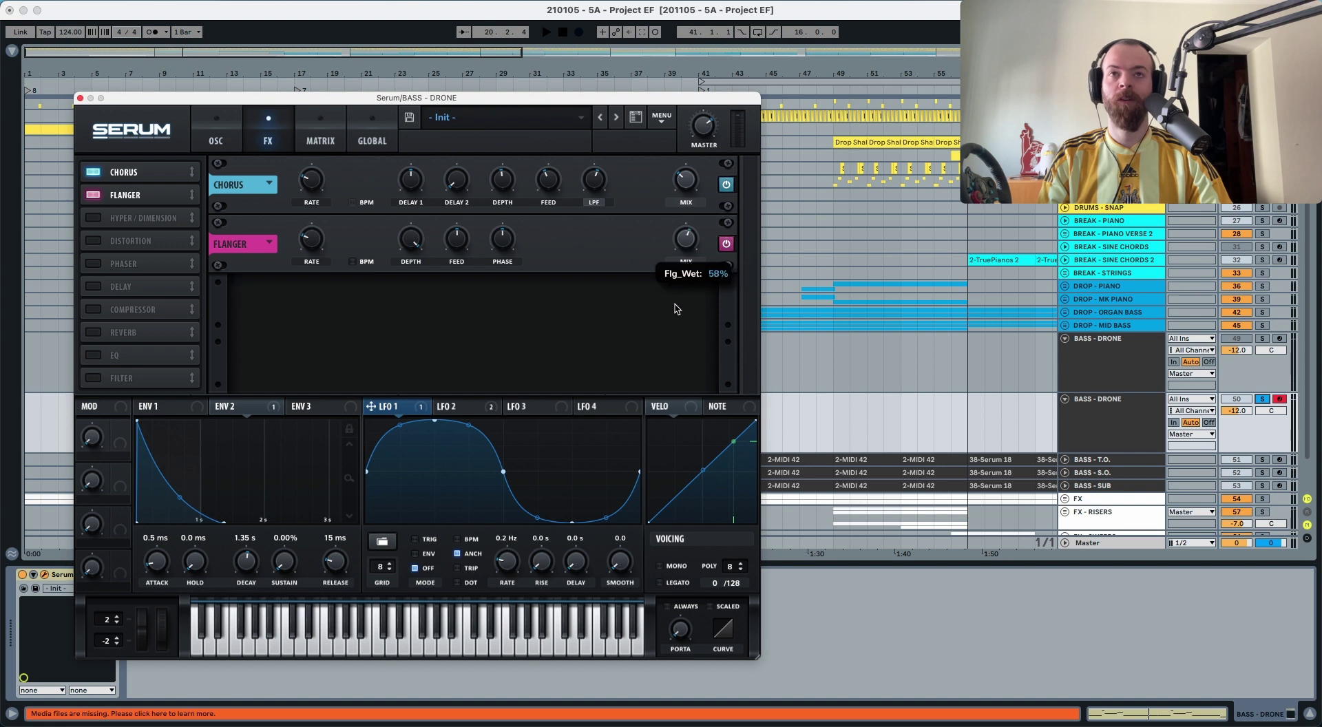
drag(676, 325, 676, 339)
key(space)
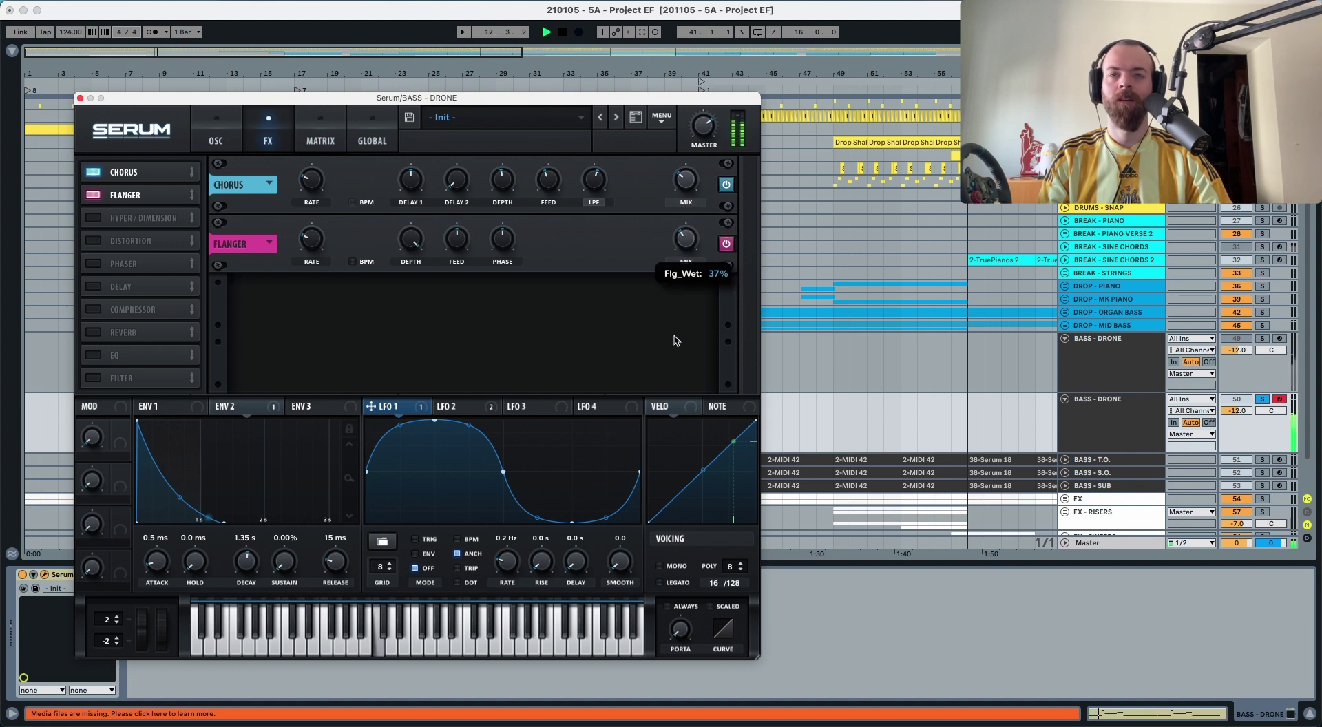
drag(679, 252, 688, 217)
key(space)
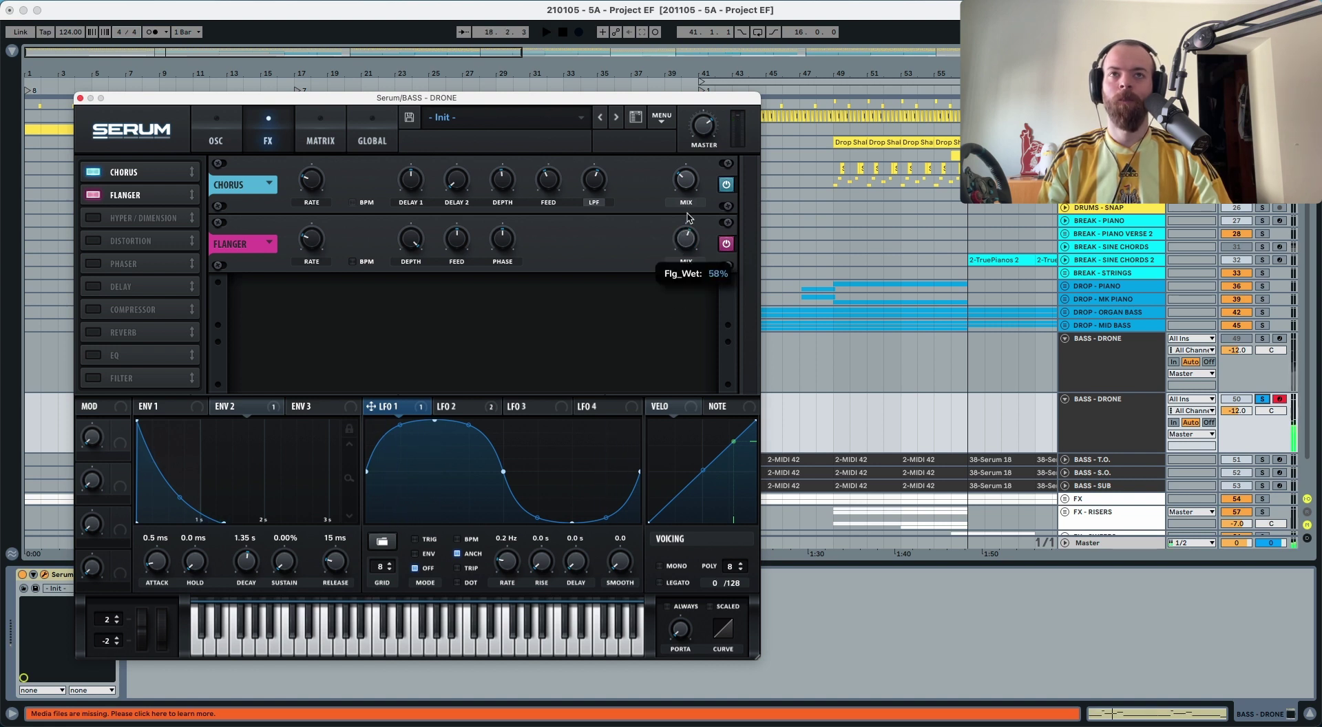
key(space)
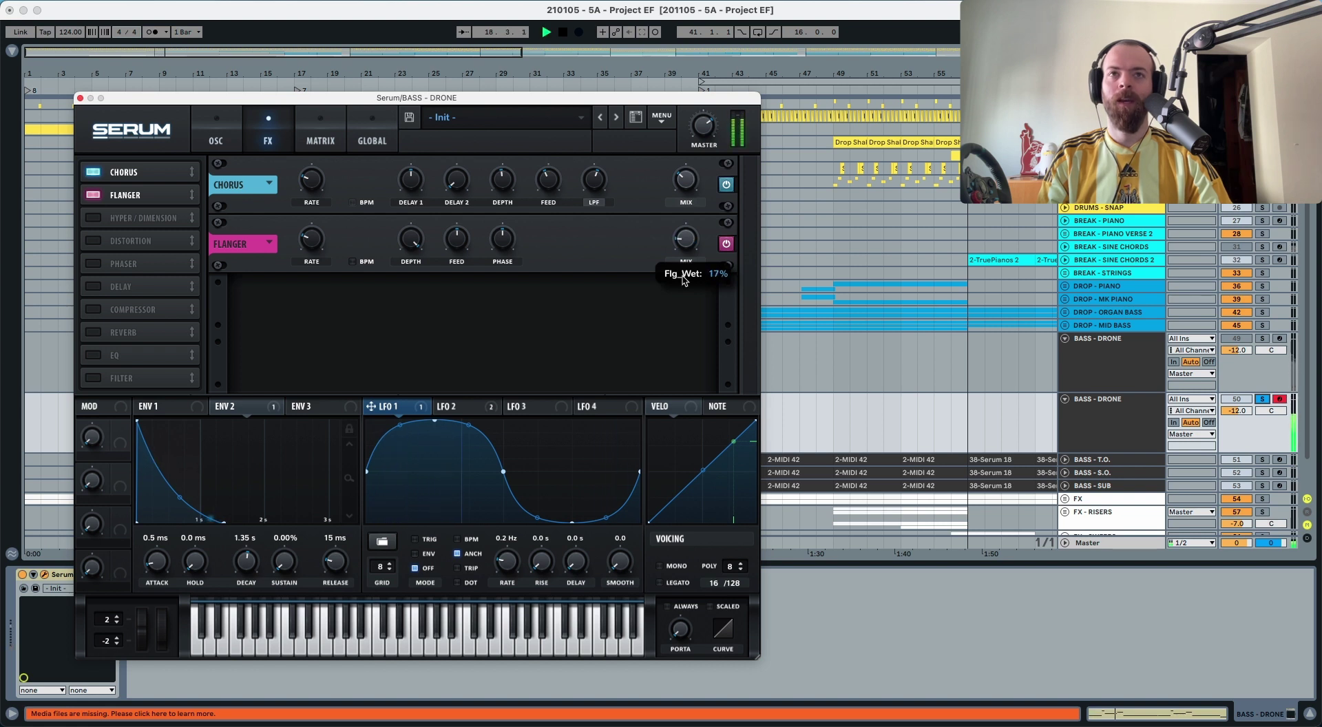
drag(684, 280, 686, 255)
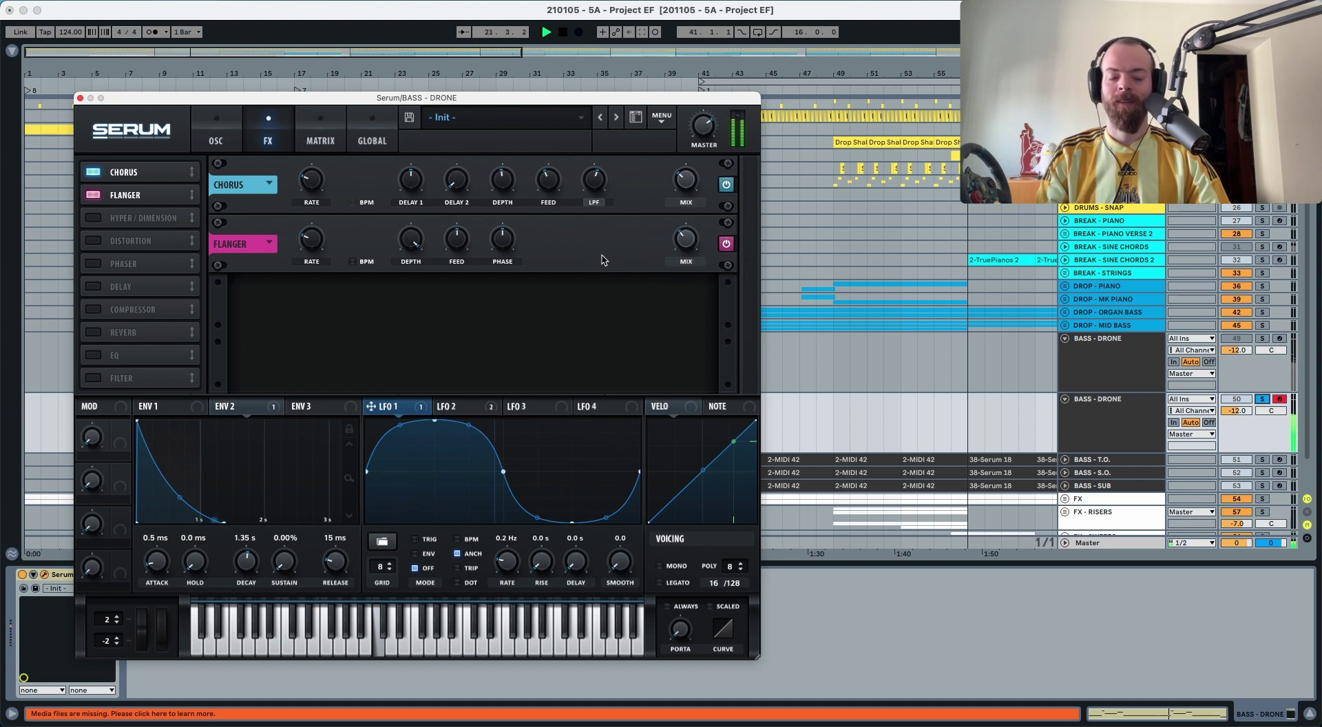
Enable Serum's EQ, move it after the Flanger, and set the high-band frequency to 307 Hz.
key(space)
click(396, 334)
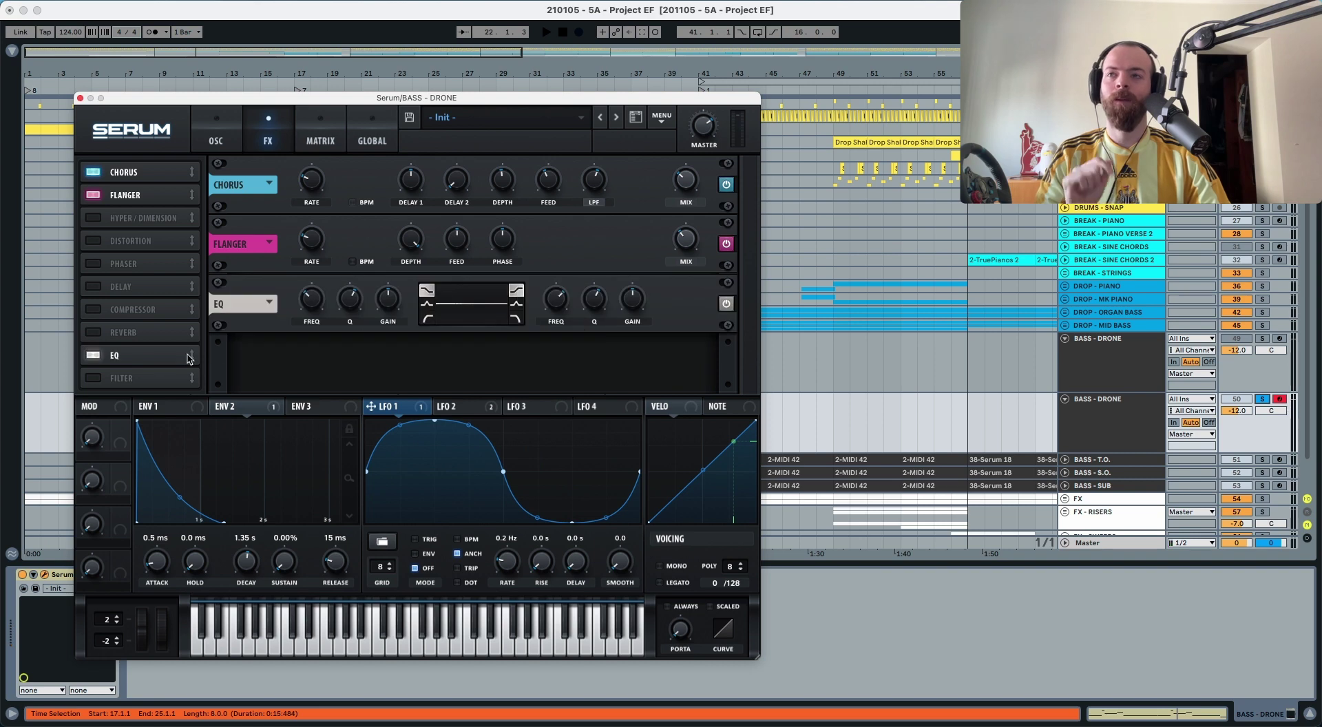
drag(133, 359, 134, 218)
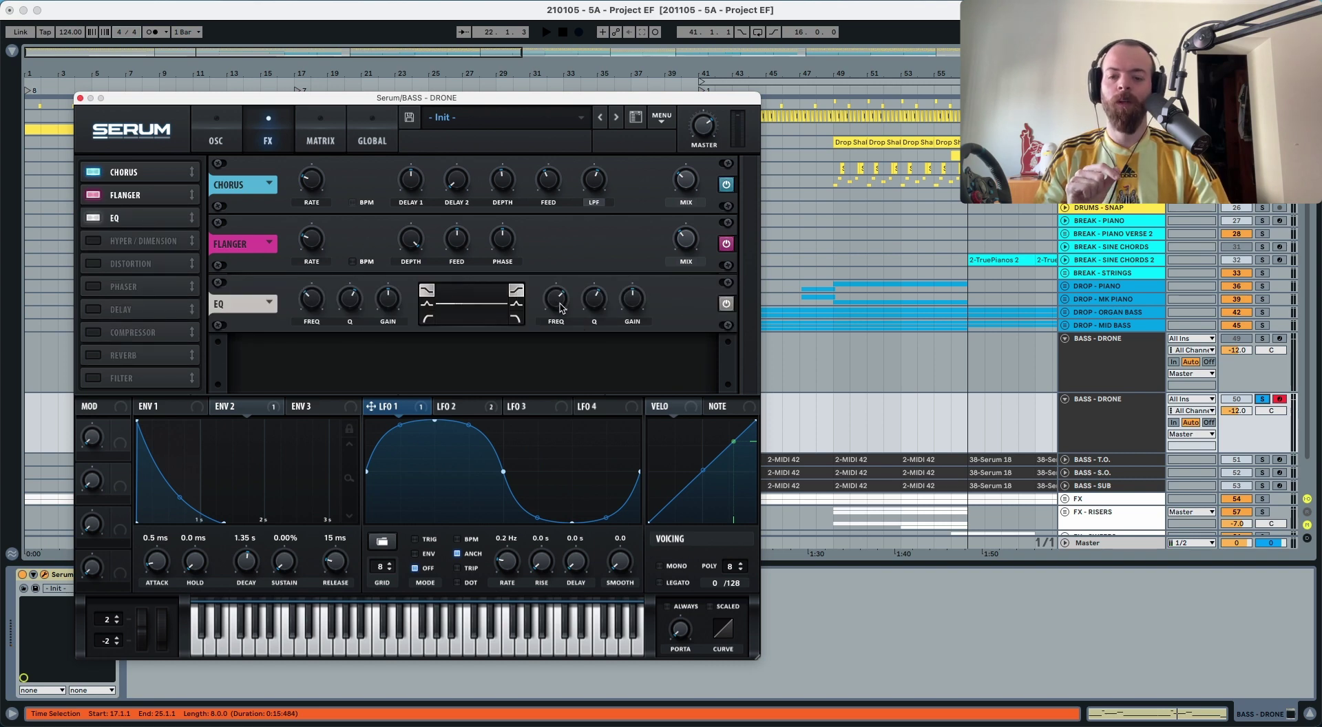
drag(561, 308, 628, 307)
key(space)
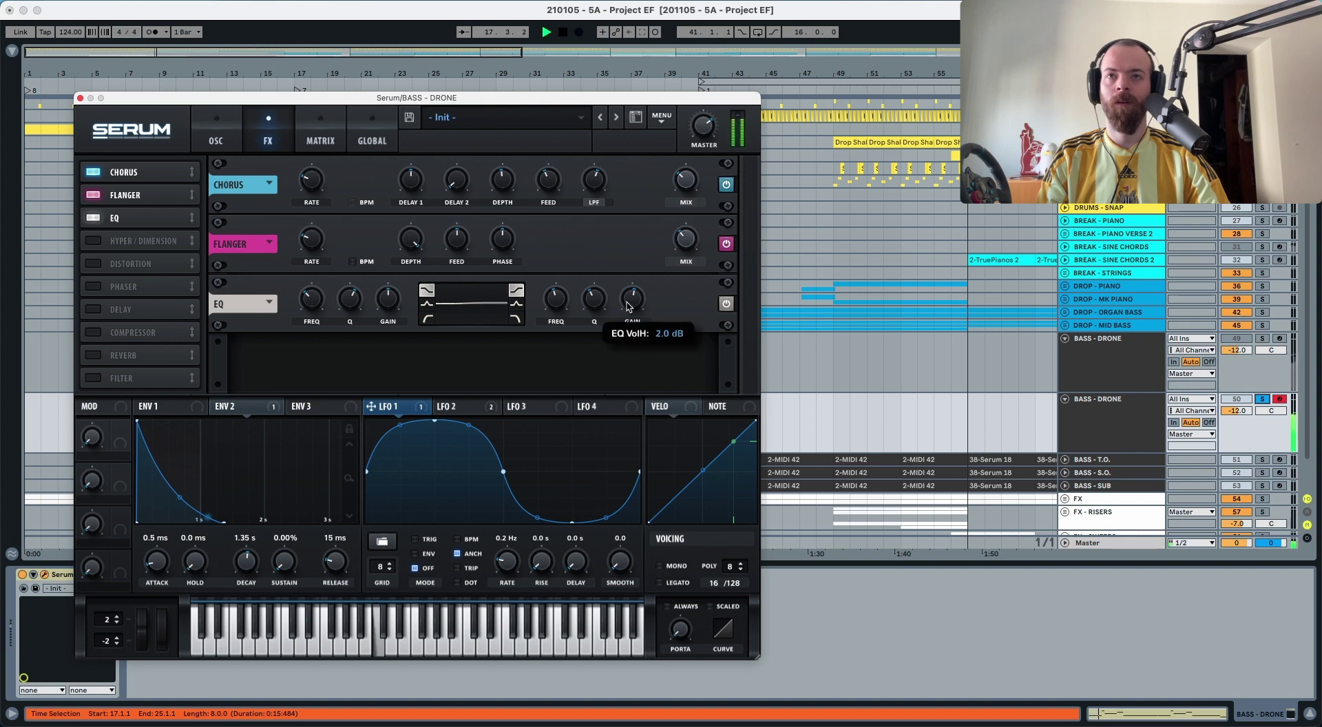
key(space)
Switch the EQ high band from shelf to peak with a 2.8 dB boost, then return to the oscillator page.
click(517, 305)
key(space)
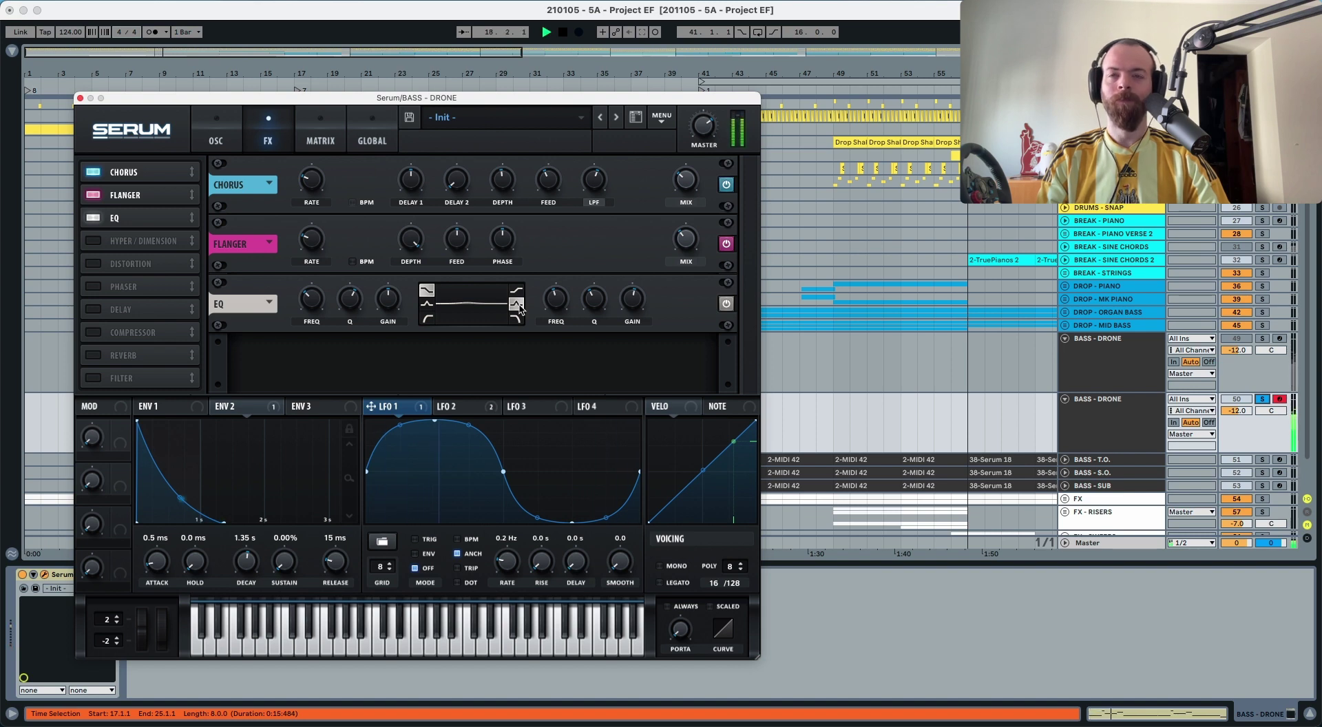
key(space)
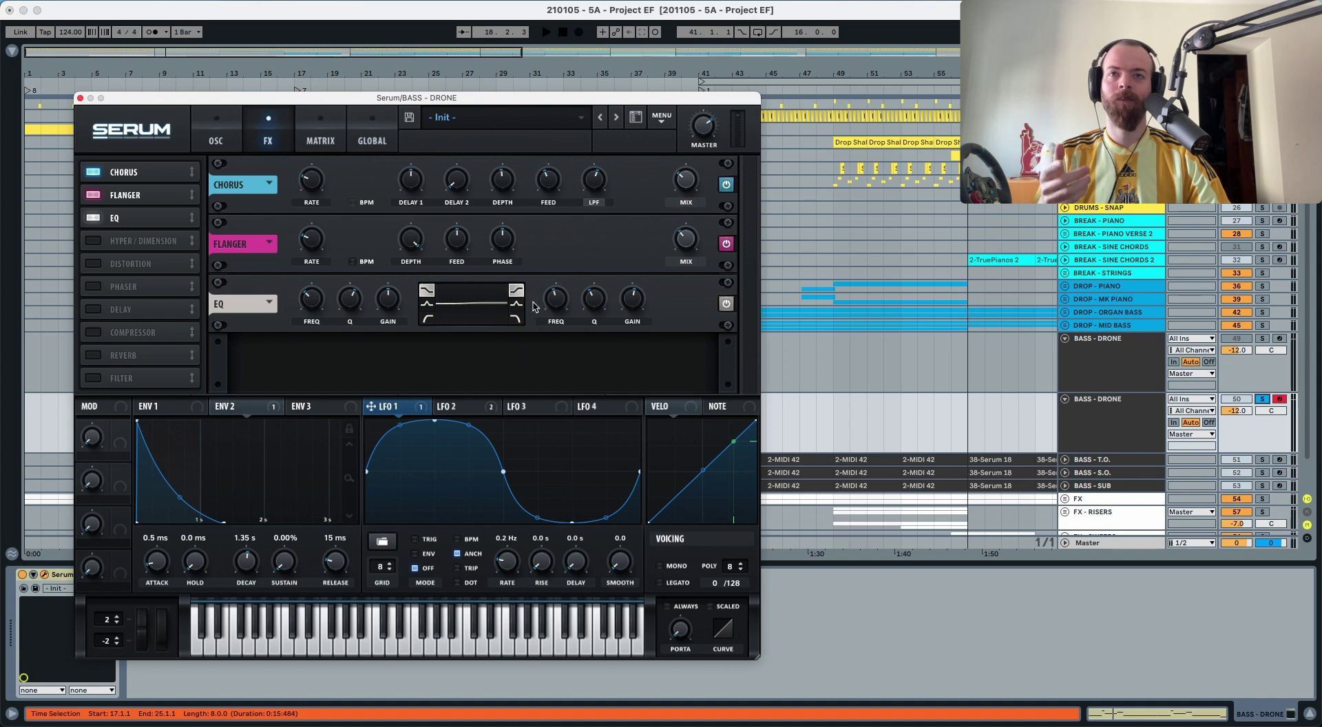
key(space)
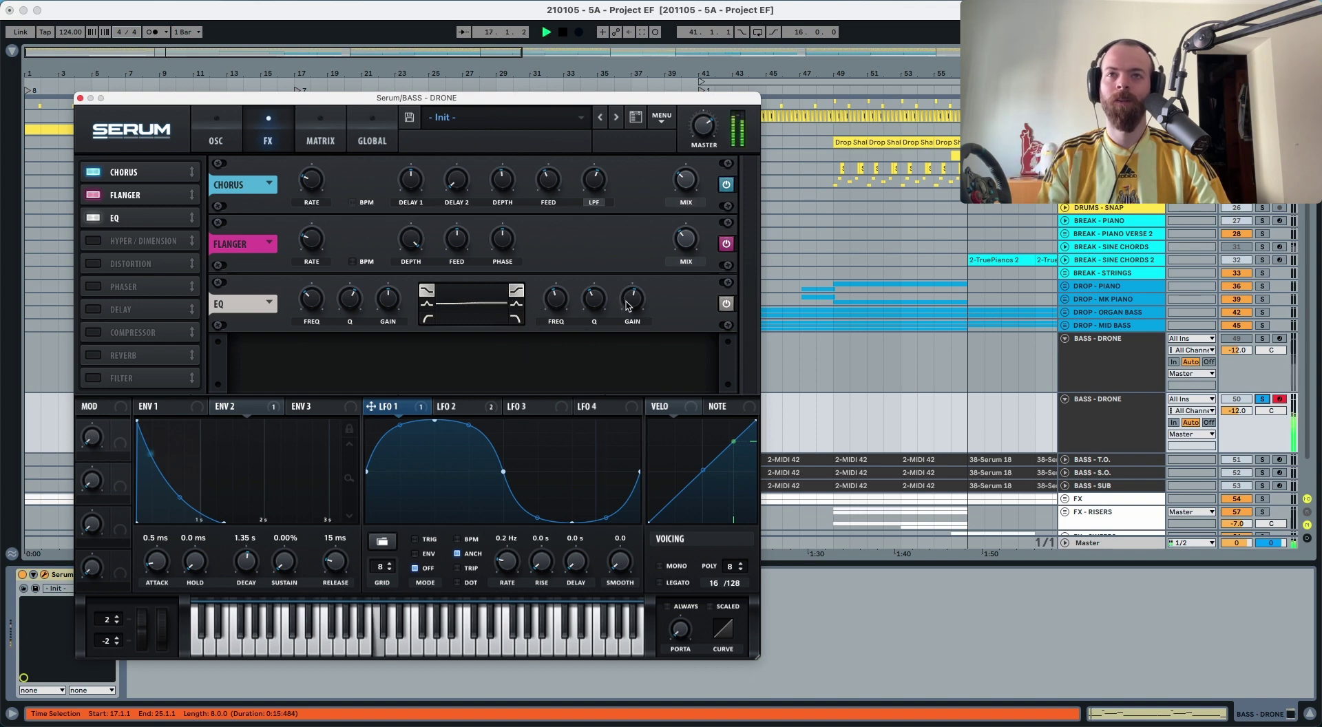
drag(630, 299, 631, 297)
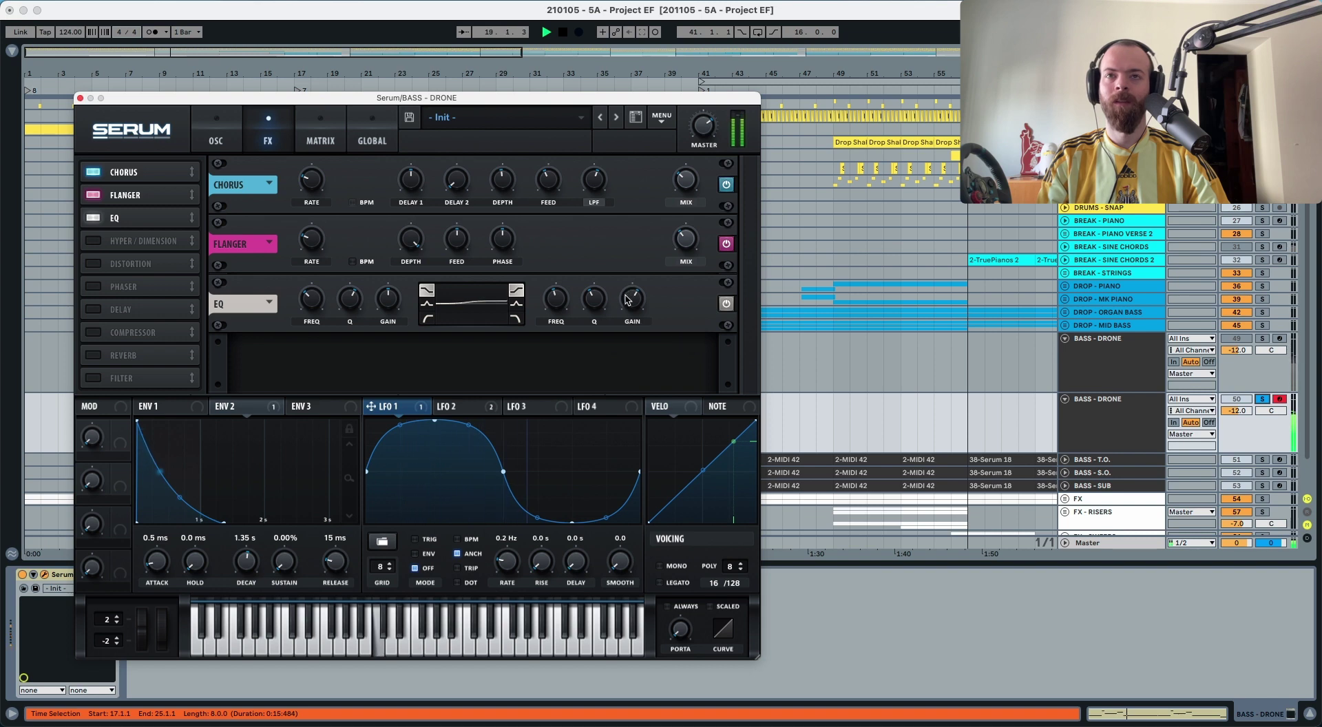
click(517, 304)
mouse_move(635, 303)
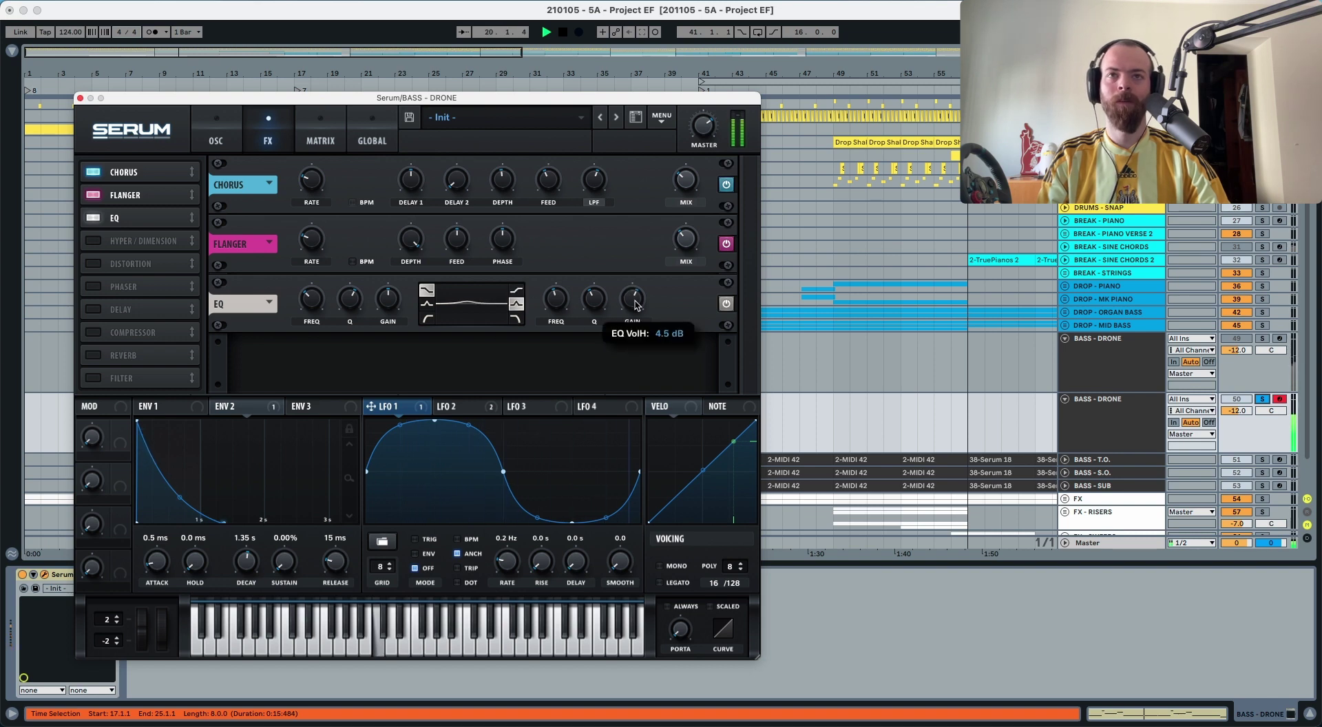
drag(636, 306, 636, 310)
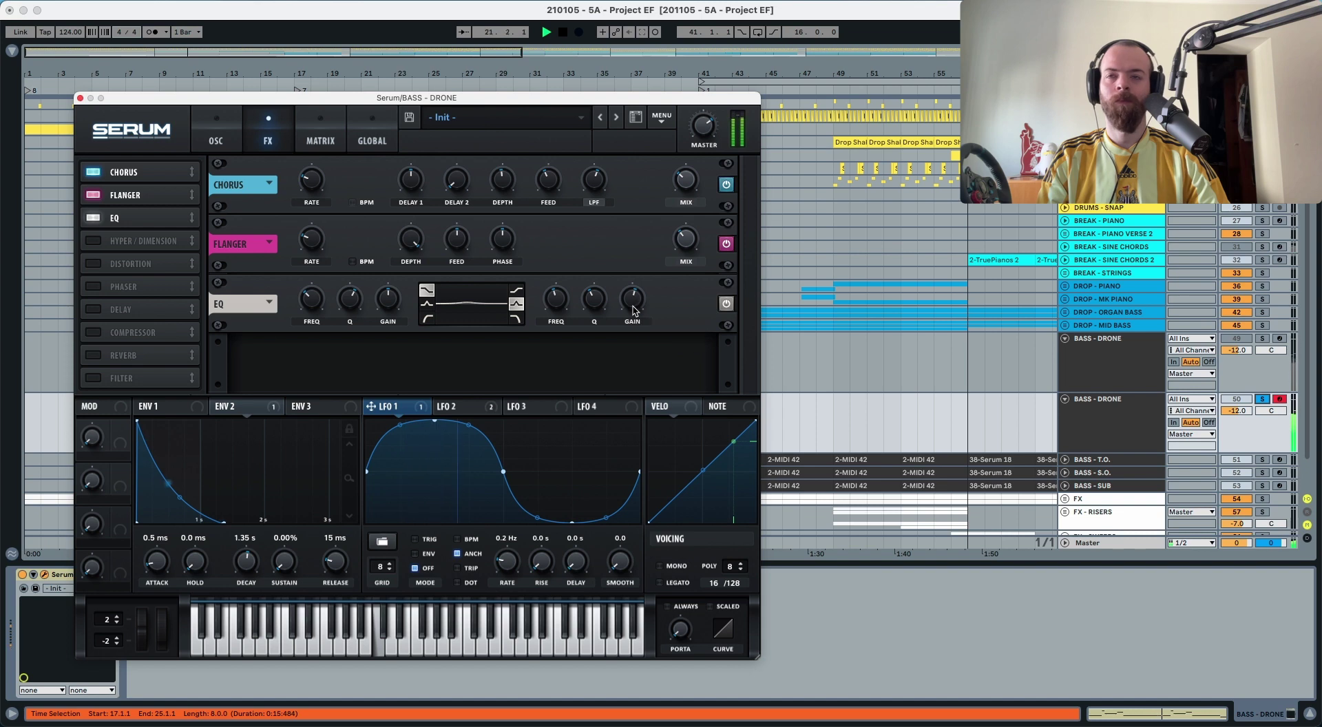
click(224, 143)
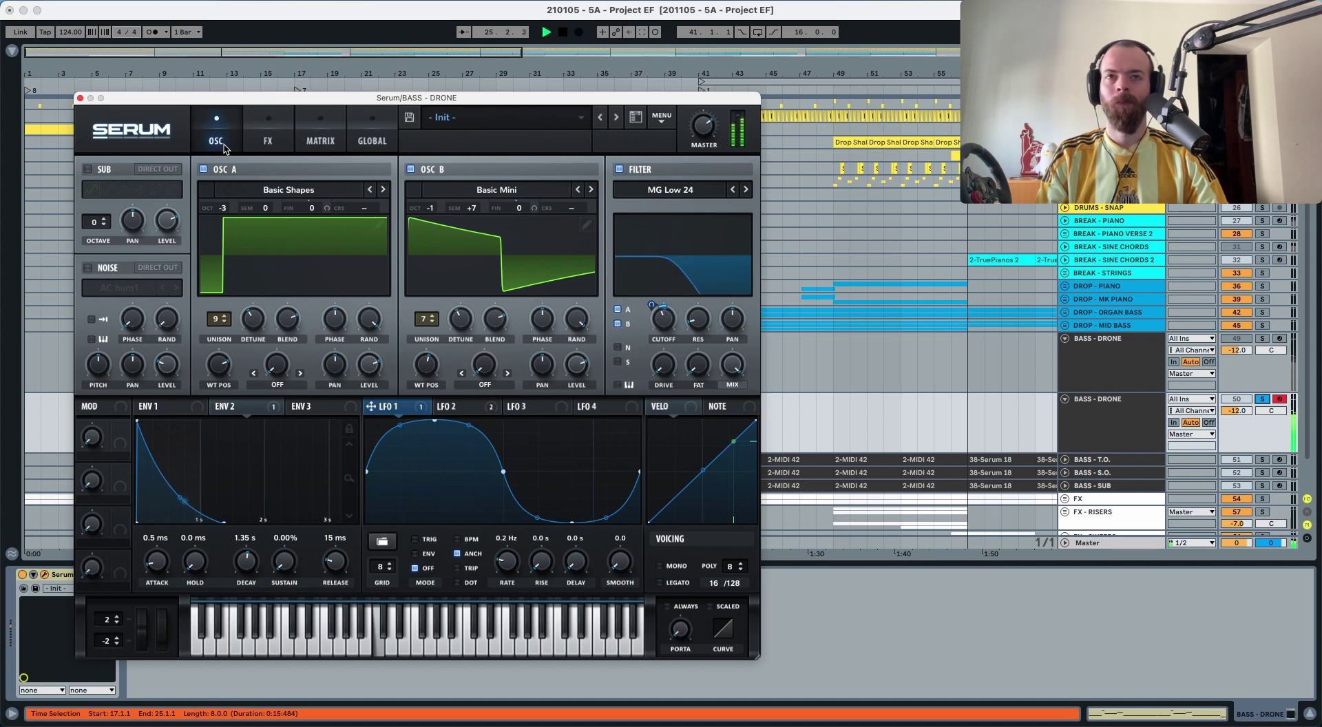
Unsolo BASS - DRONE and, with playback running, set Serum's MASTER volume to about 74% (-8 dB).
click(268, 141)
key(space)
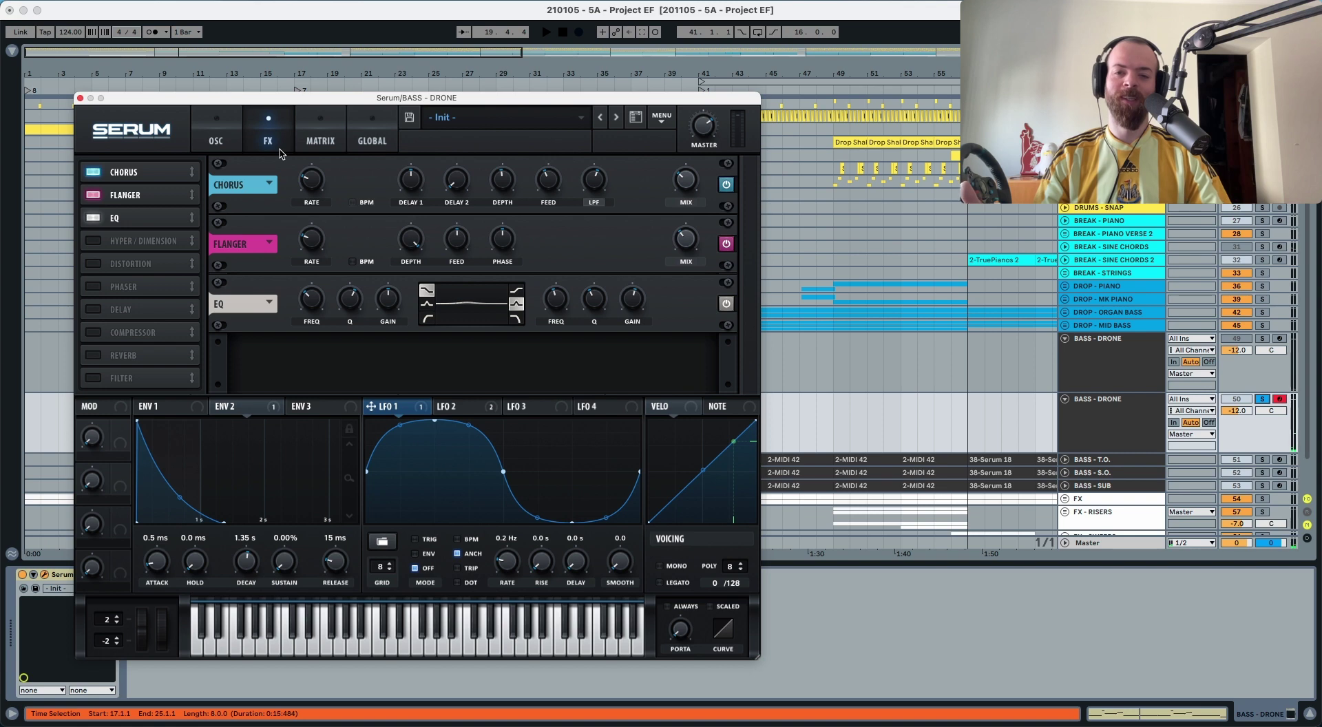
click(1262, 400)
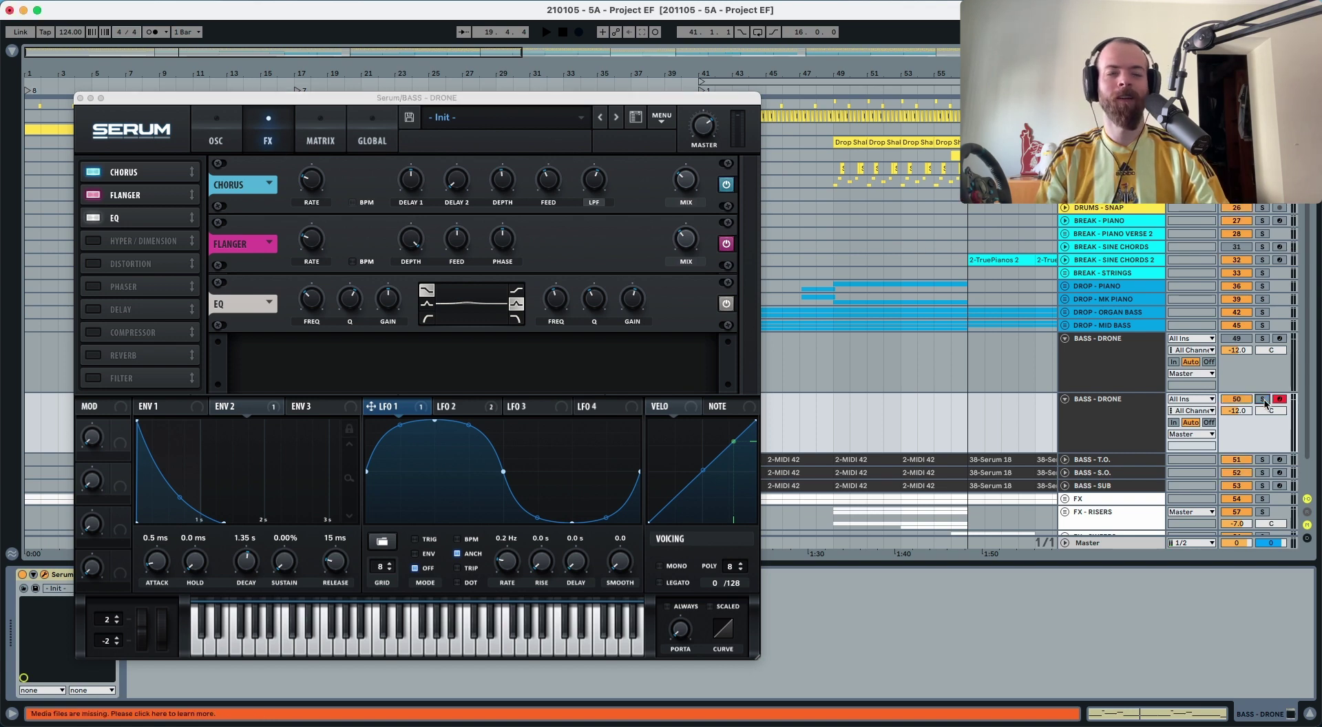
key(space)
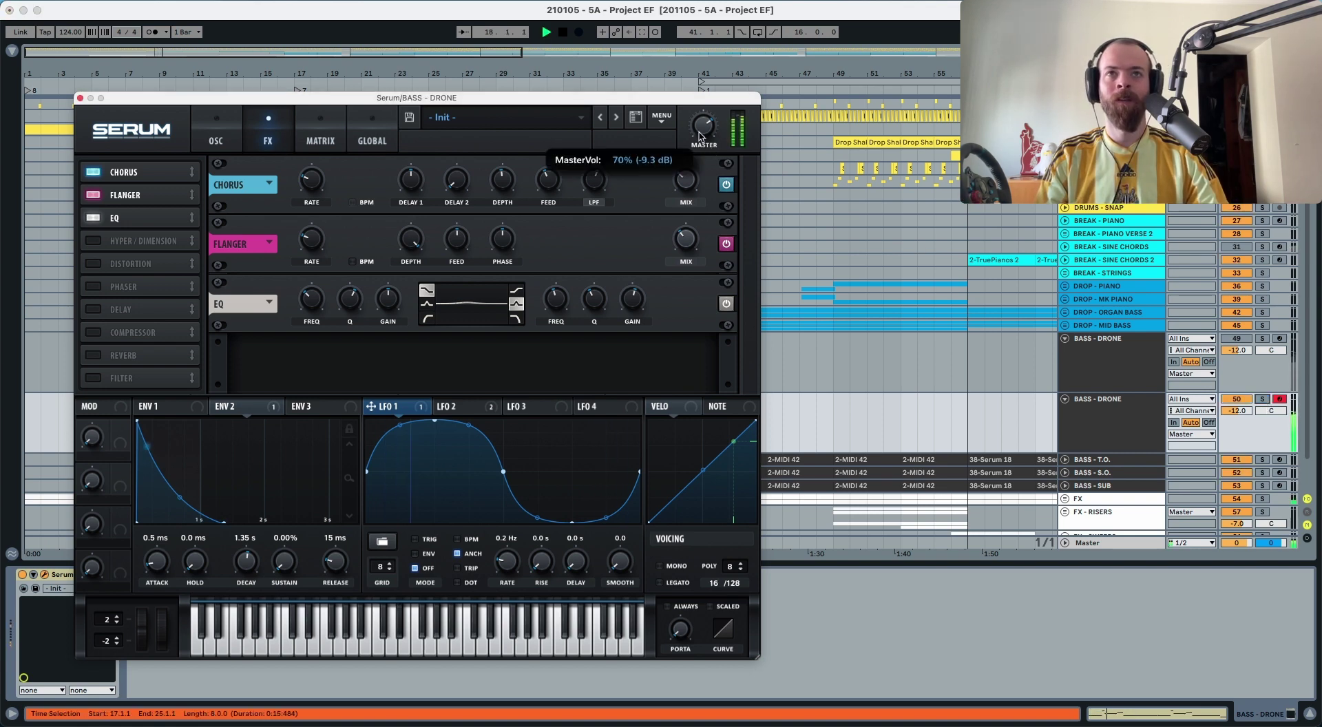
drag(703, 128, 692, 137)
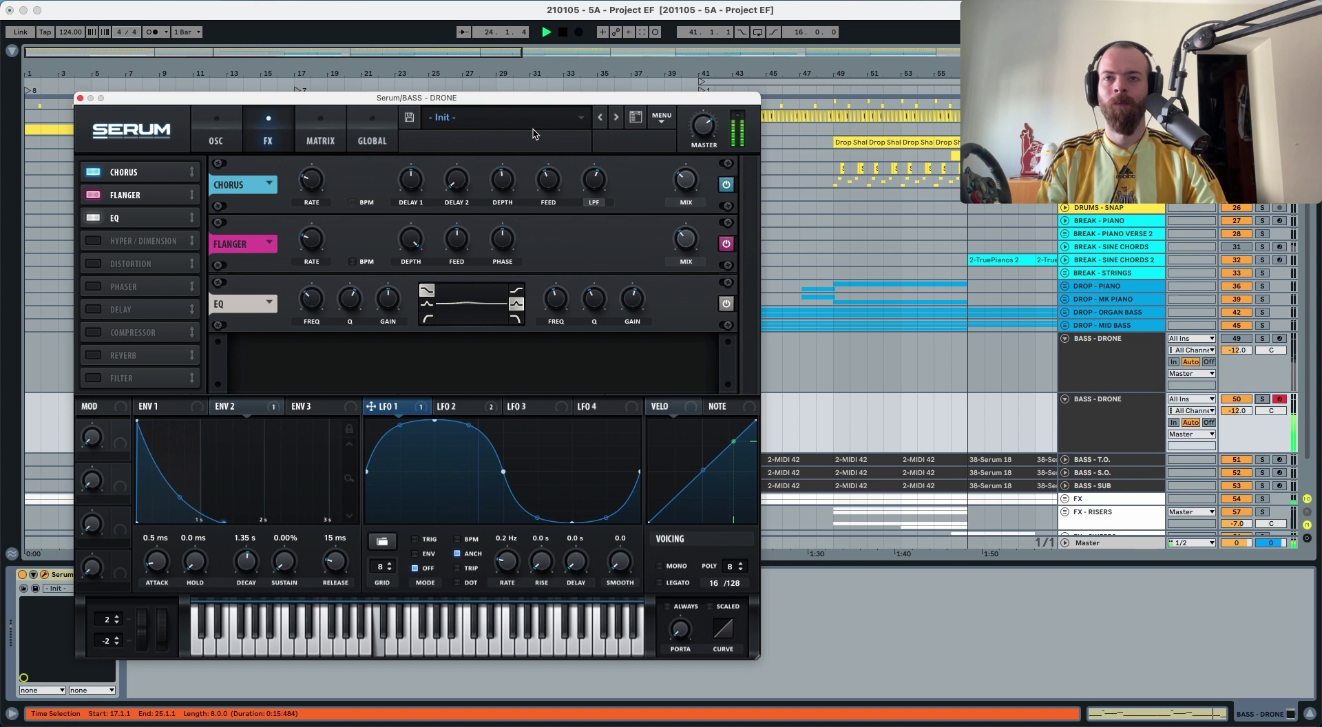
Show Serum's oscillator page and solo the BASS - DRONE track.
key(space)
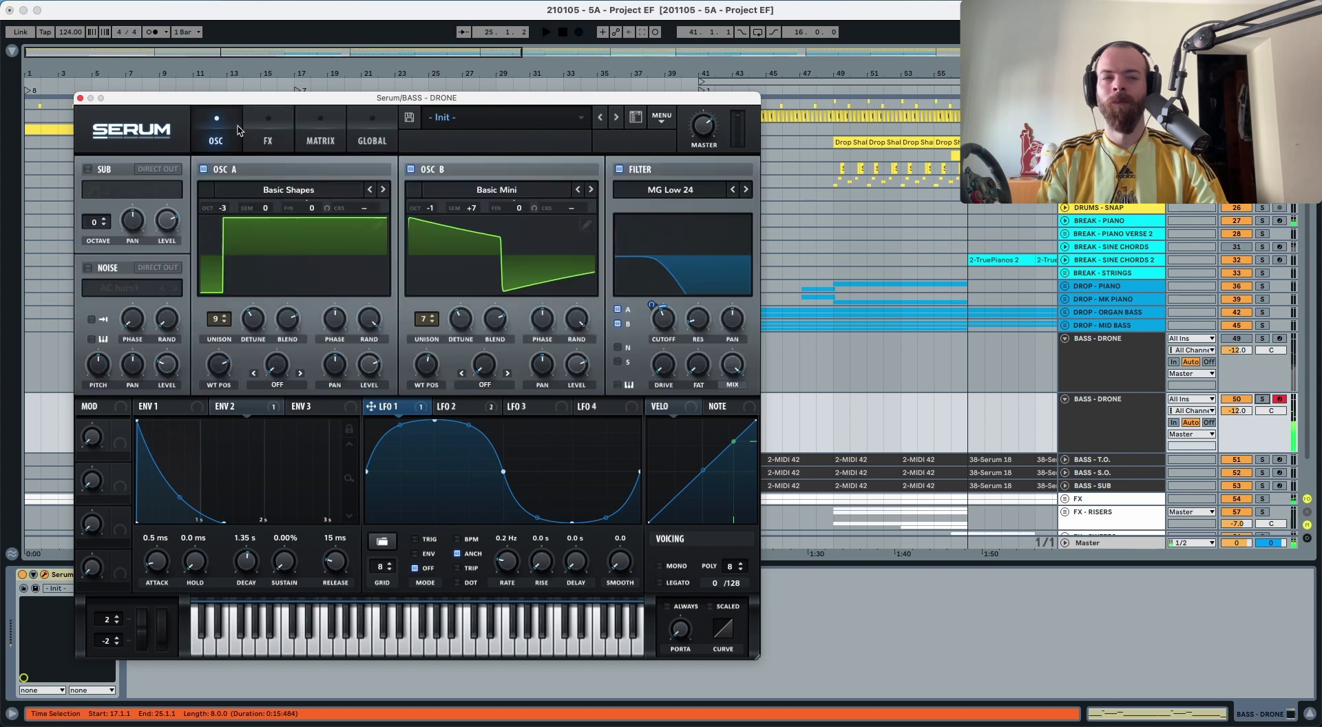
click(216, 134)
click(1263, 399)
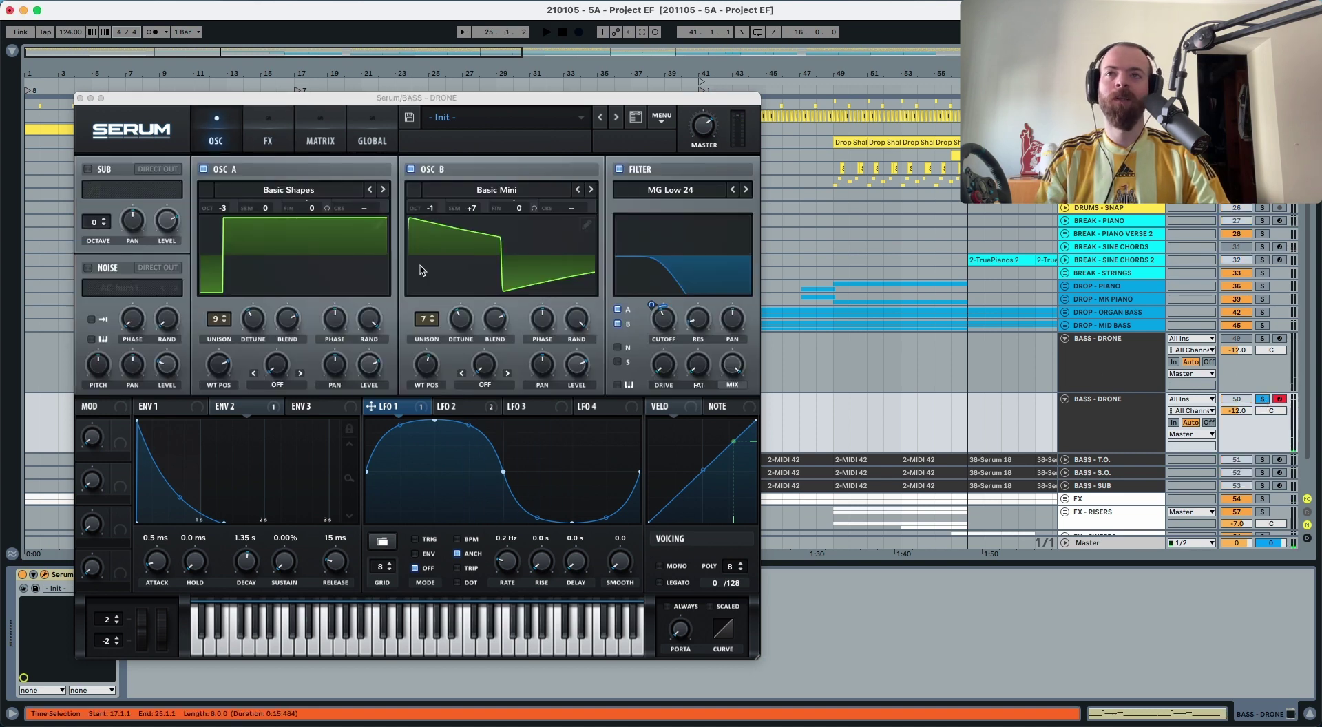
Audition oscillator A at -2 octaves, then return it to -3 octaves.
click(224, 210)
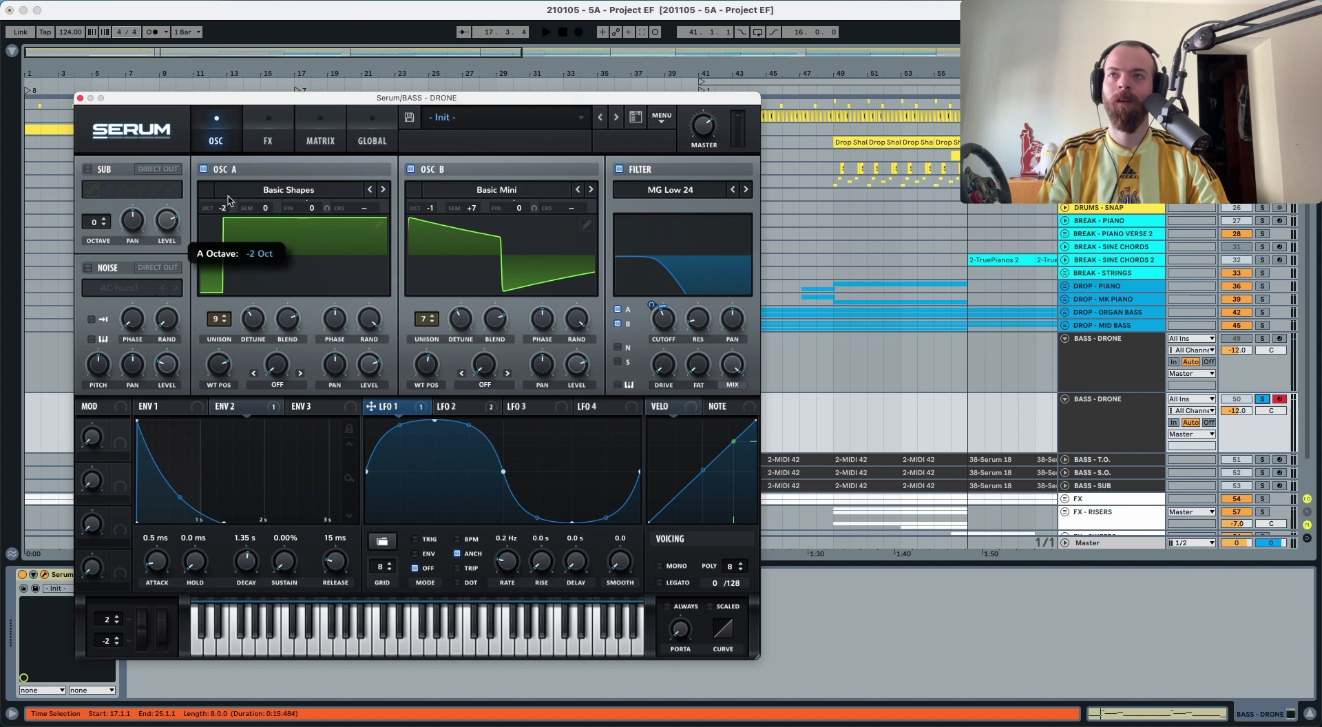
key(space)
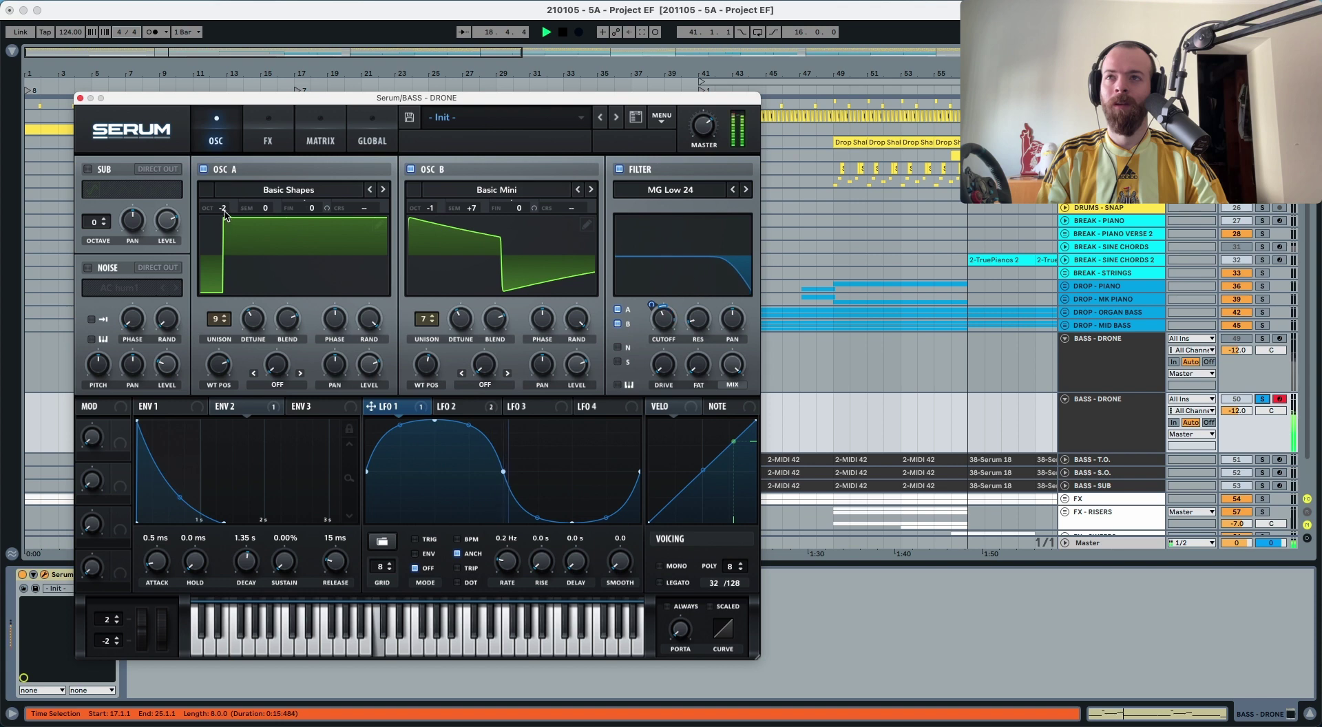
key(space)
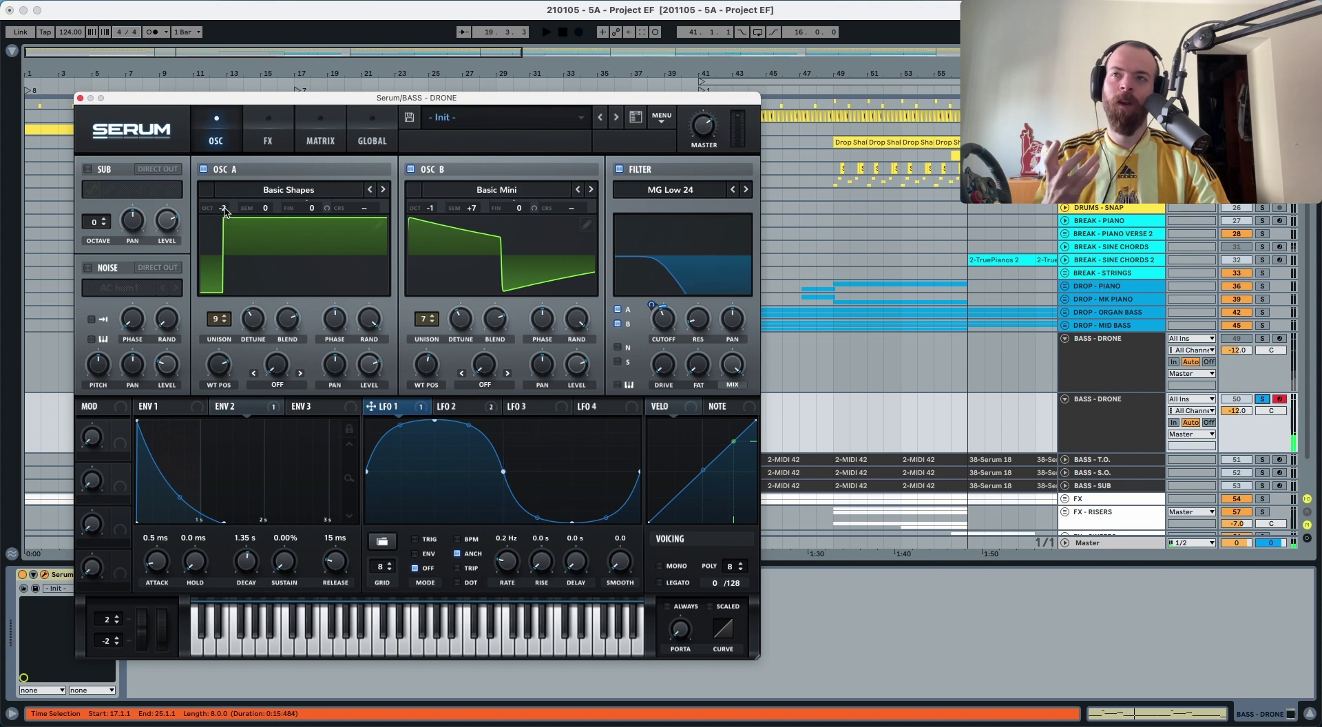
drag(225, 210, 229, 227)
key(space)
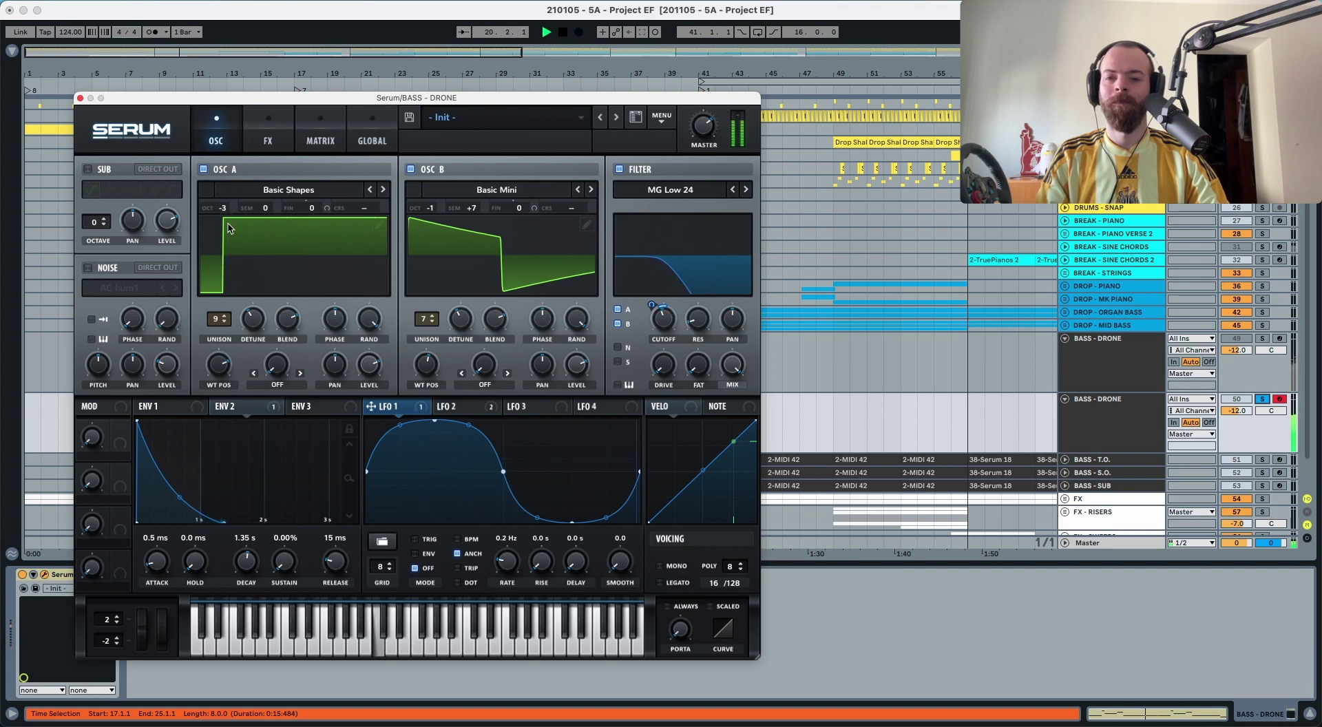
key(space)
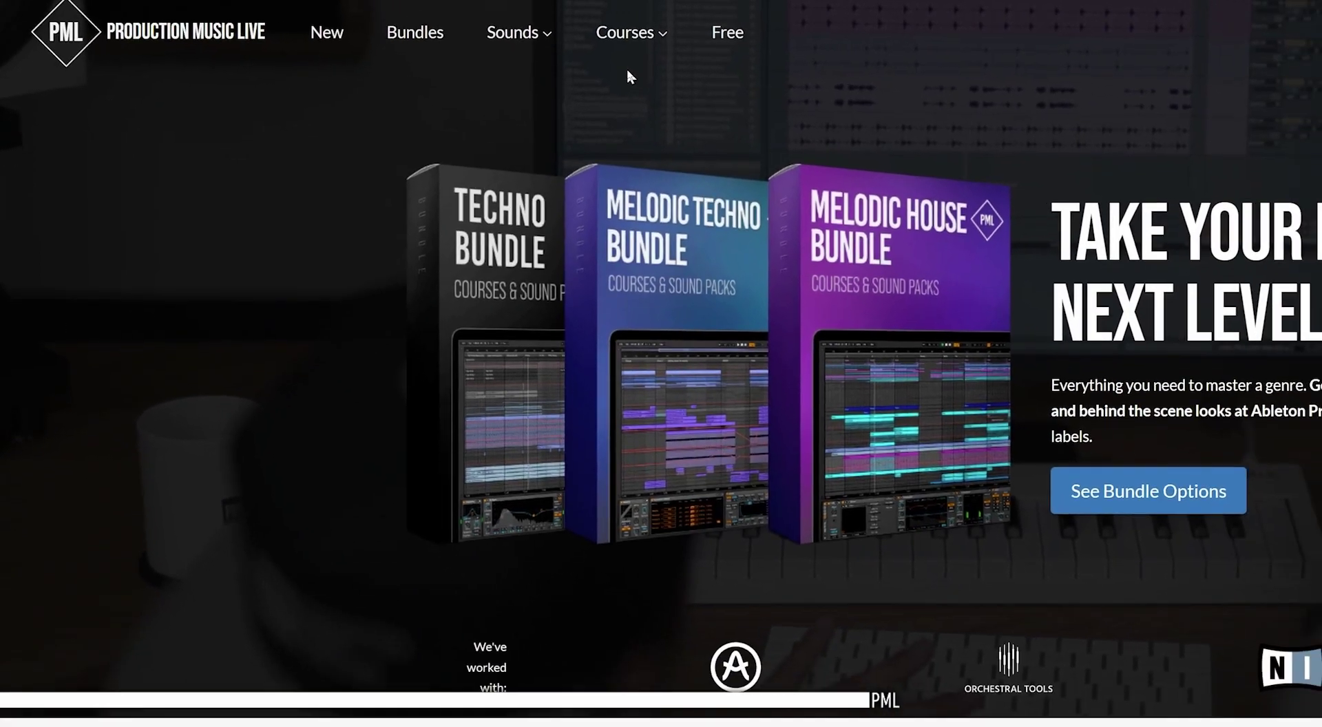
Browse the Sounds menu on the Production Music Live homepage.
mouse_move(512, 33)
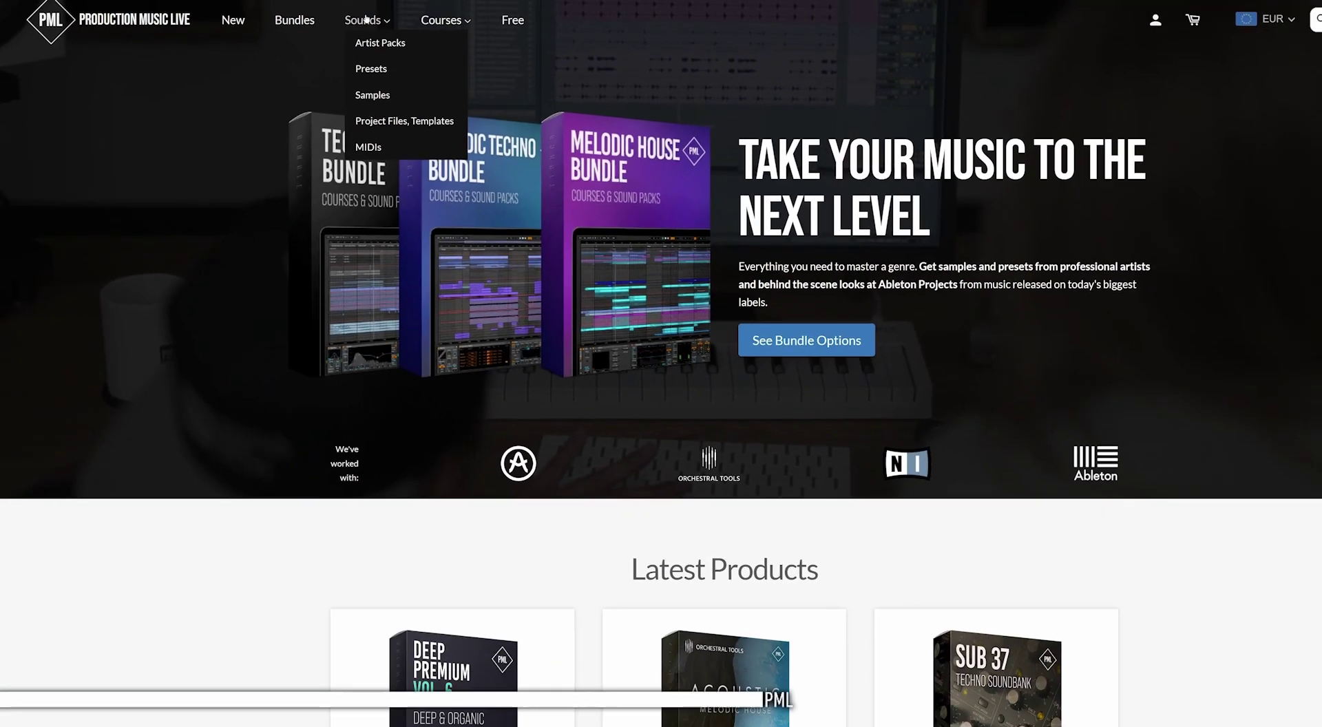